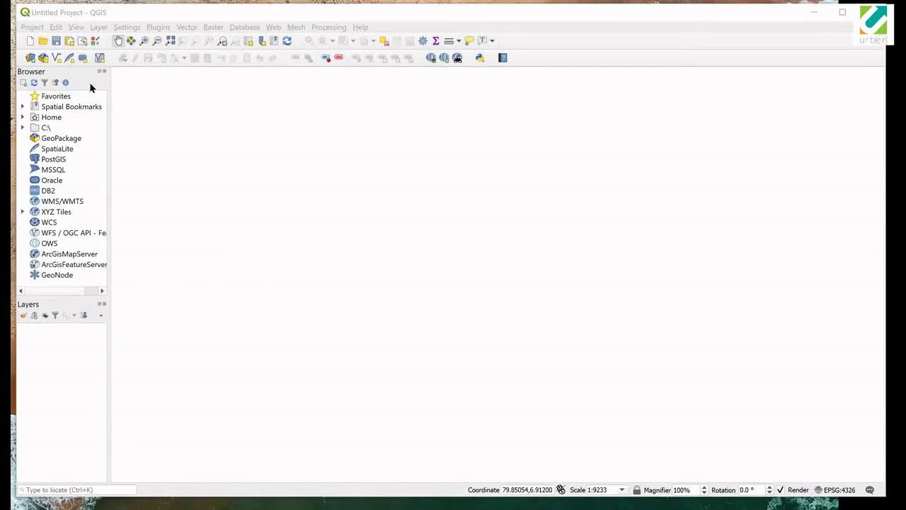
Add the Google Satellite basemap from QuickMapServices.
click(273, 29)
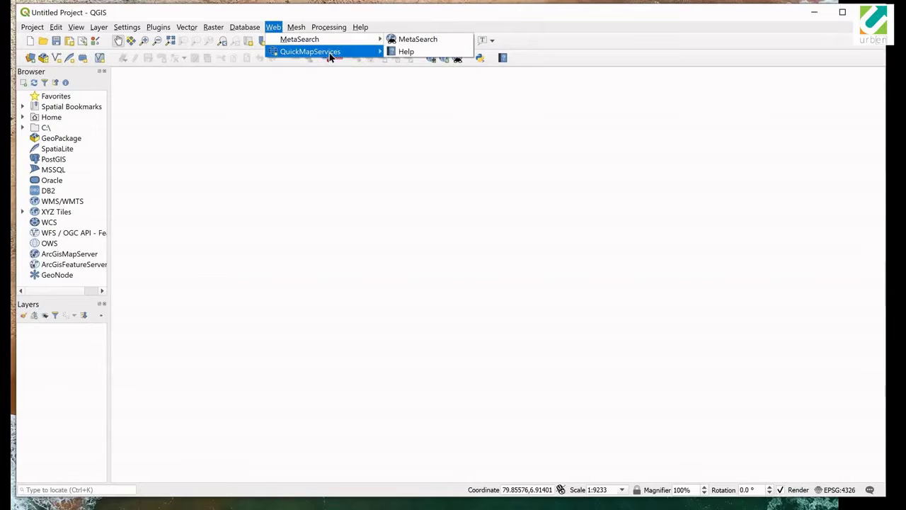
mouse_move(329, 56)
mouse_move(407, 126)
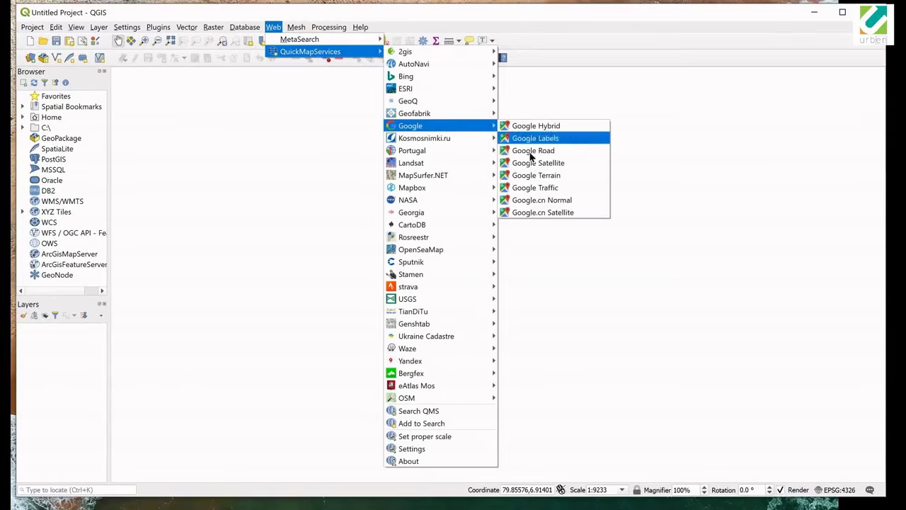
click(531, 164)
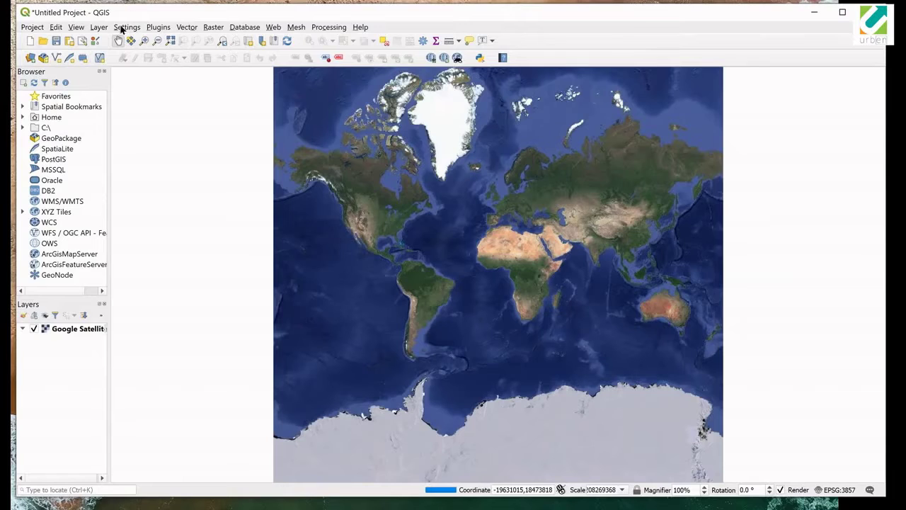
Box-zoom from the world view to Sri Lanka, then onto the lagoon near Colombo.
click(144, 41)
drag(590, 264, 603, 275)
drag(474, 186, 482, 194)
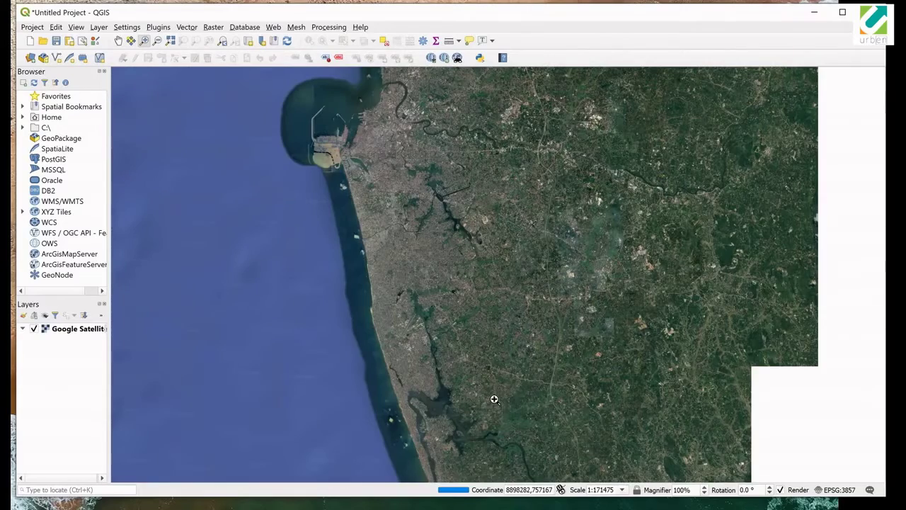
drag(435, 203, 476, 249)
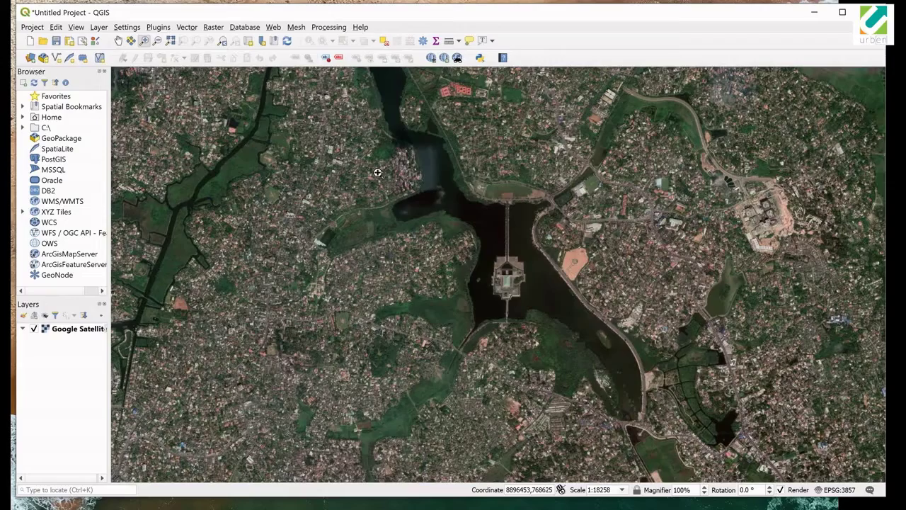
drag(294, 120, 751, 478)
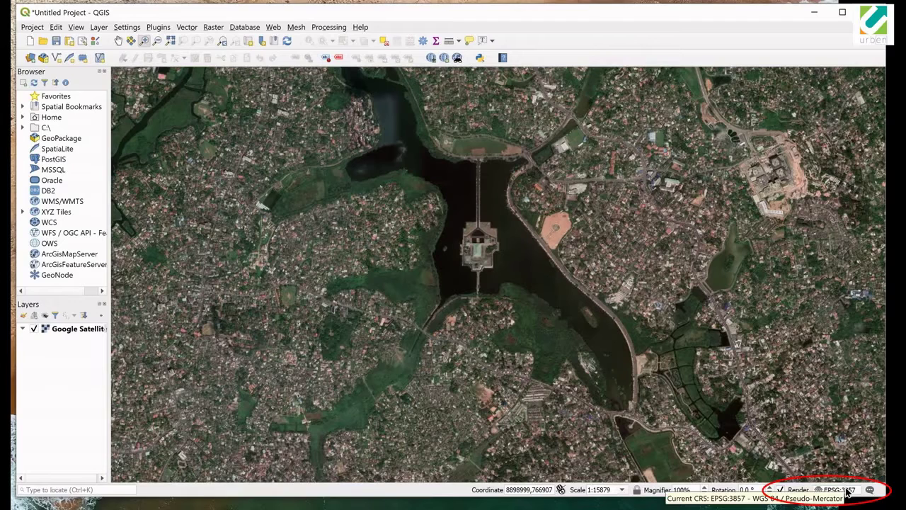
In Project Properties, set the project CRS to WGS 84 / UTM zone 44N (EPSG:32644).
click(32, 27)
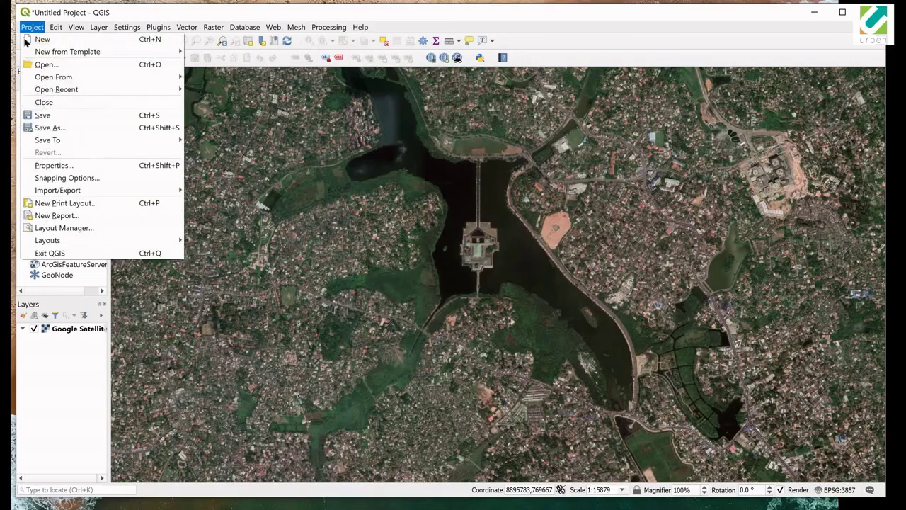
click(54, 165)
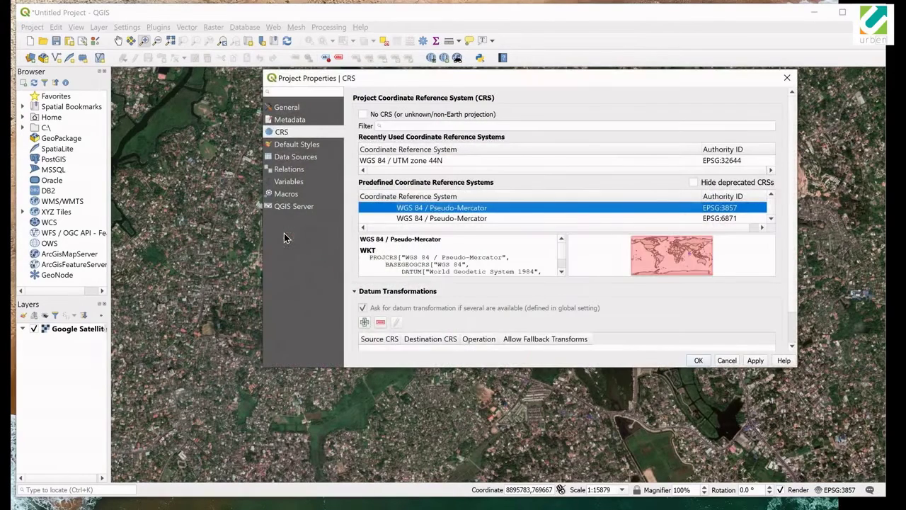
click(300, 120)
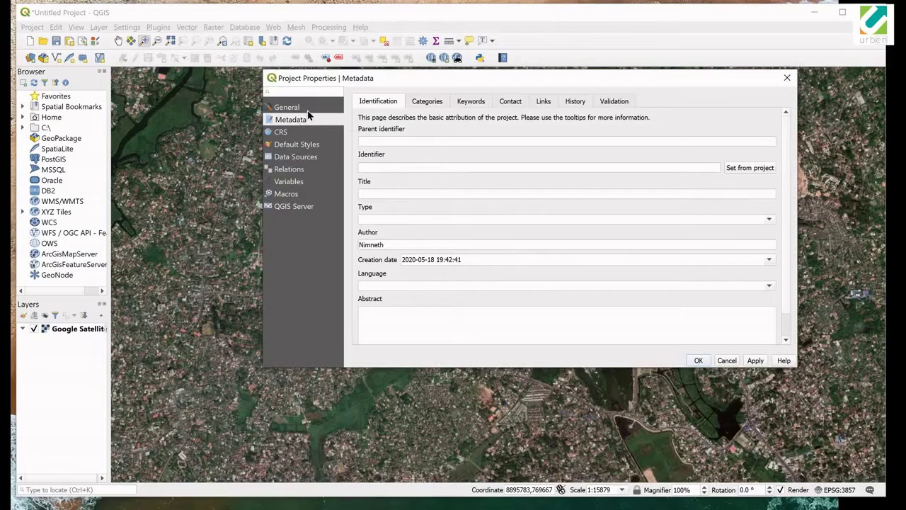
click(286, 107)
click(305, 133)
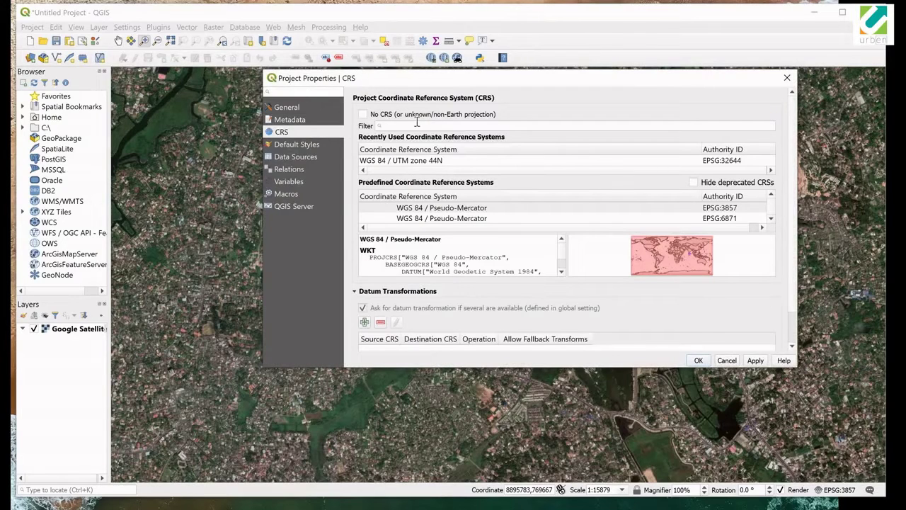
click(417, 124)
text(utm)
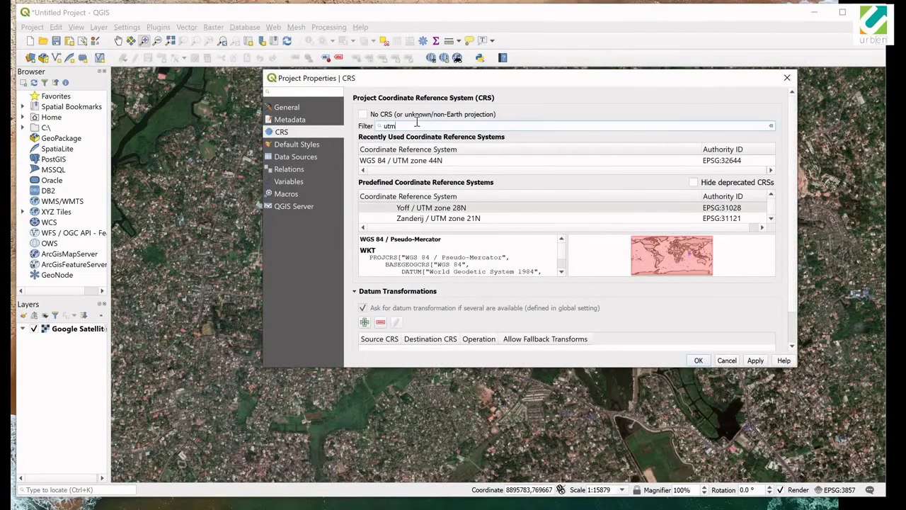
text( zone 44)
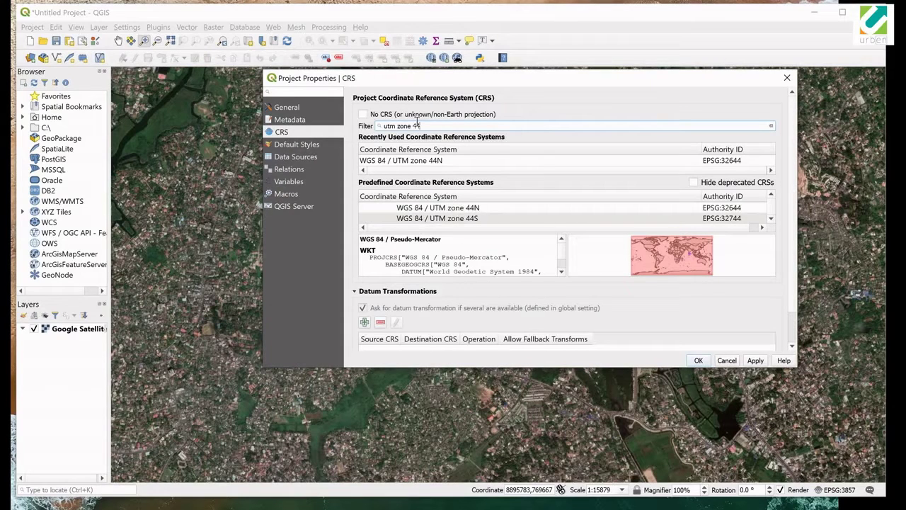
text(n)
click(471, 220)
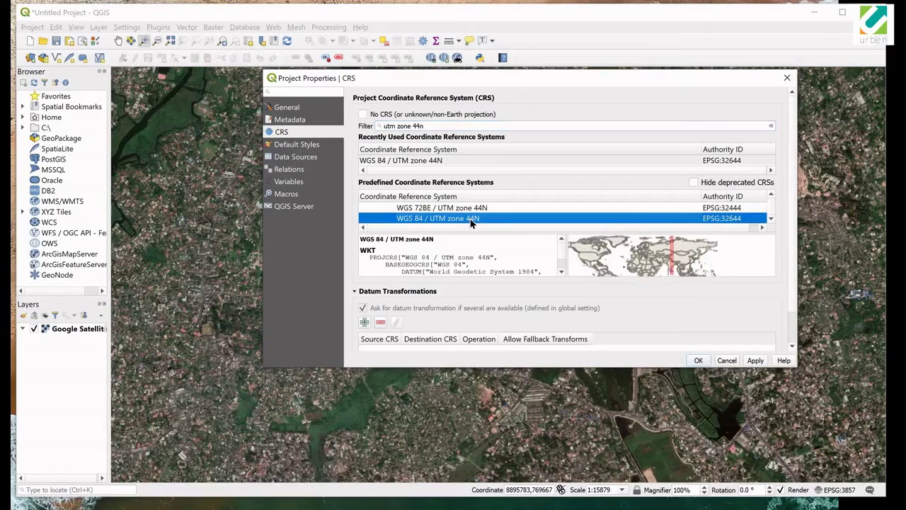
click(696, 362)
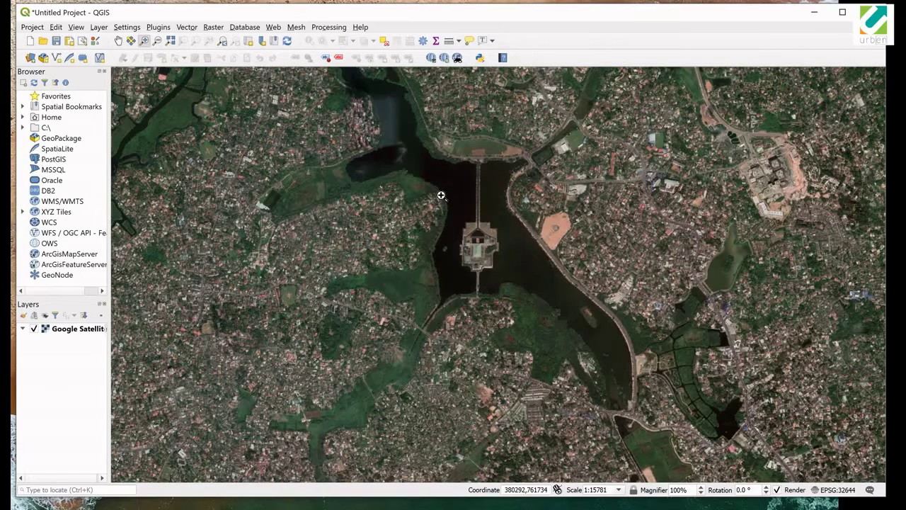
Open the Create grid algorithm from Vector creation in the Processing Toolbox.
click(328, 28)
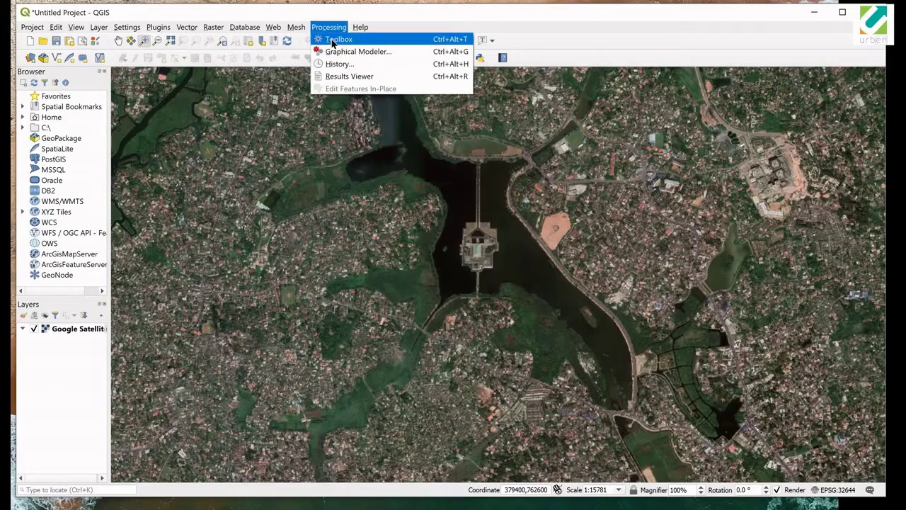
click(337, 40)
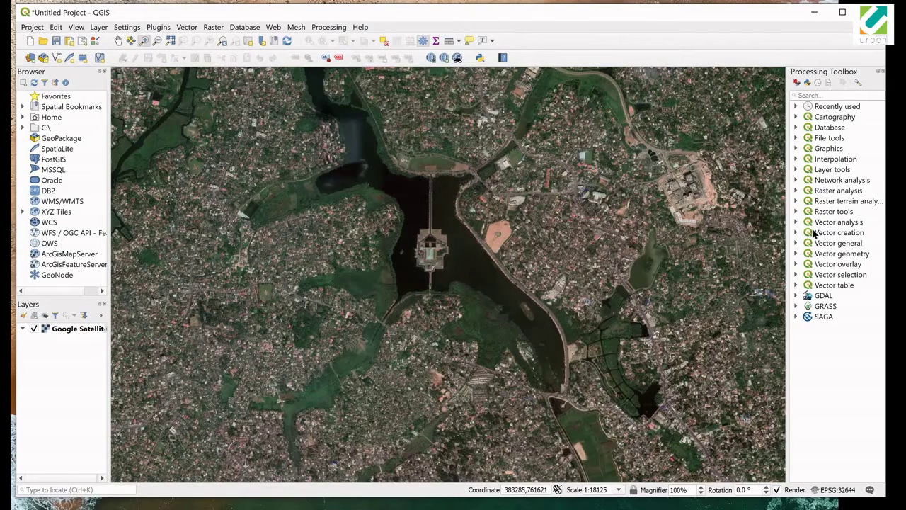
click(795, 232)
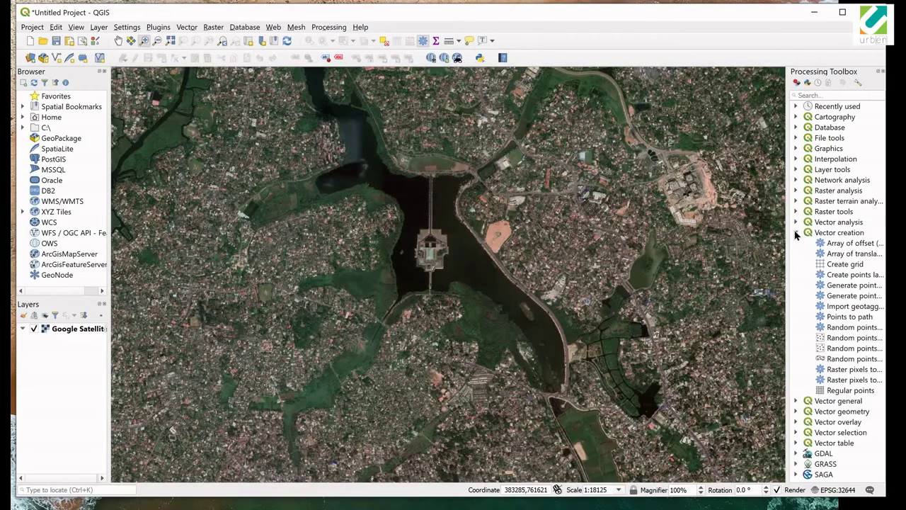
click(826, 237)
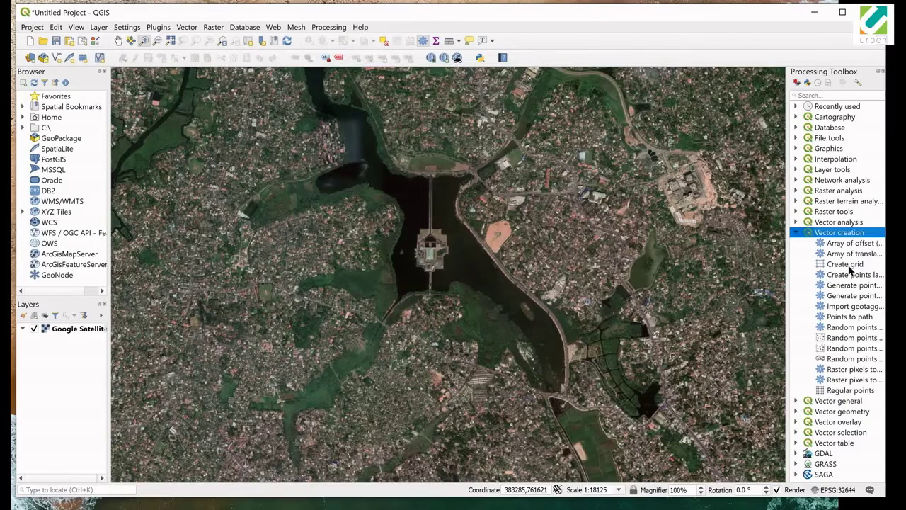
click(852, 264)
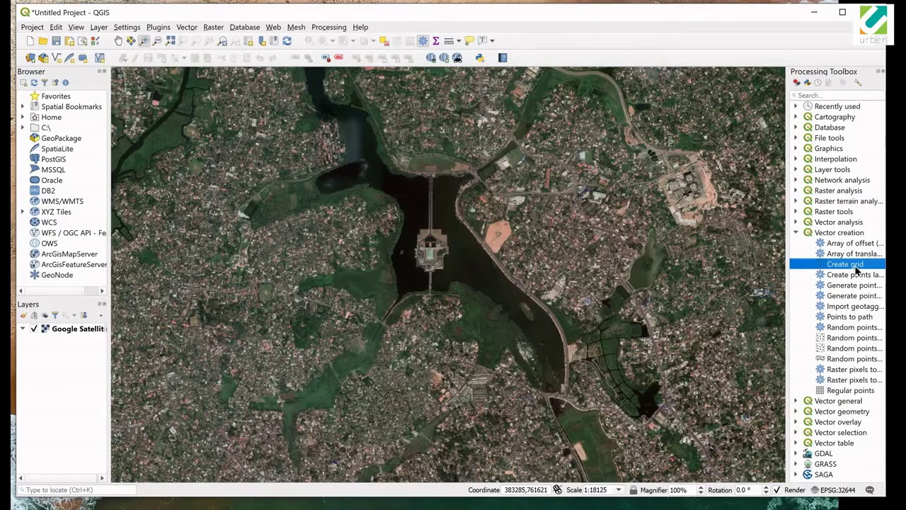
double_click(857, 266)
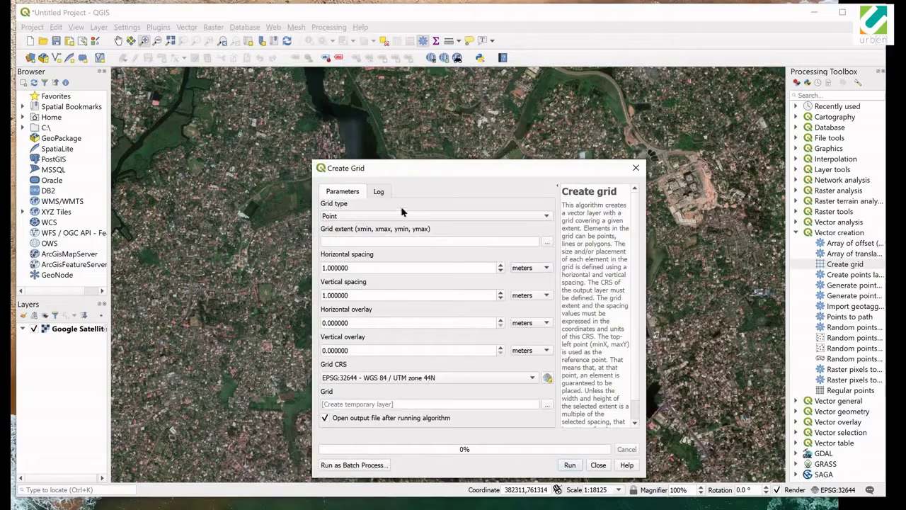
Set the grid type to Rectangle (Polygon) and bring up the extent options.
click(405, 216)
key(Down)
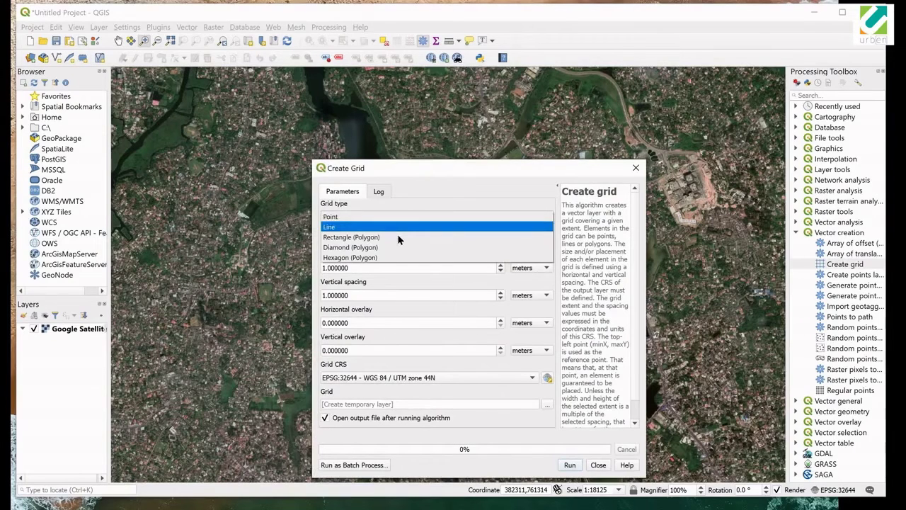
click(397, 237)
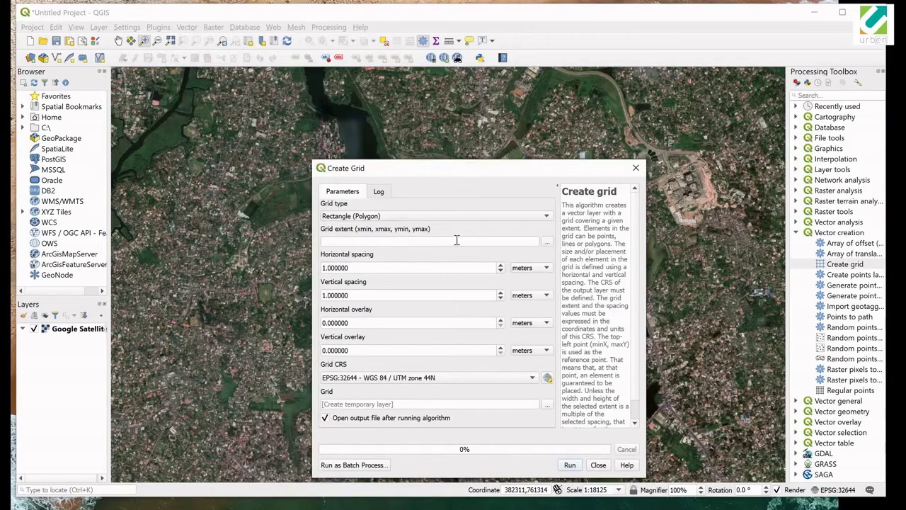
click(548, 243)
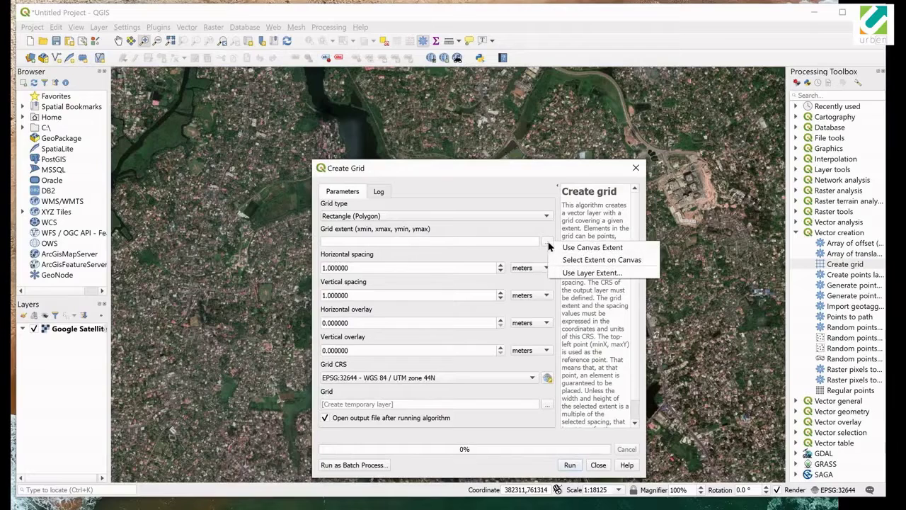
Draw the extent over the lagoon, set 1000 horizontal and 800 vertical spacing, and run.
click(615, 267)
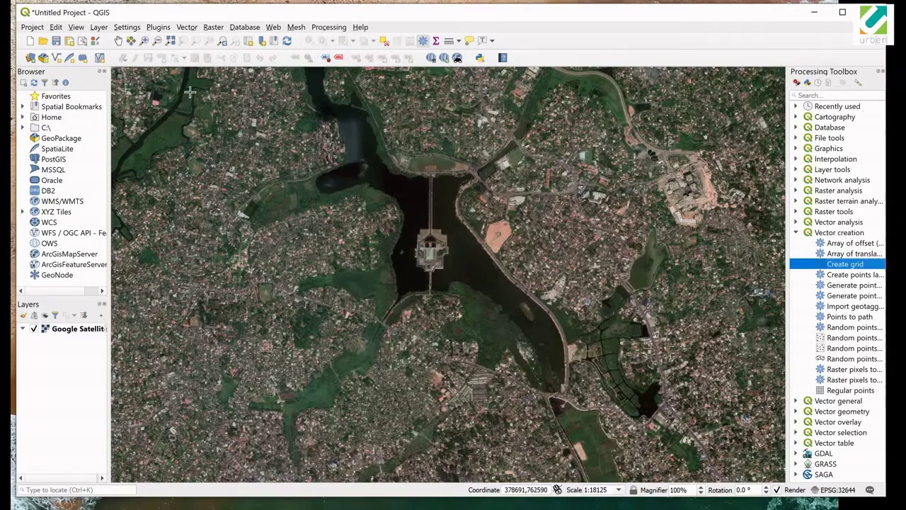
drag(181, 91, 731, 472)
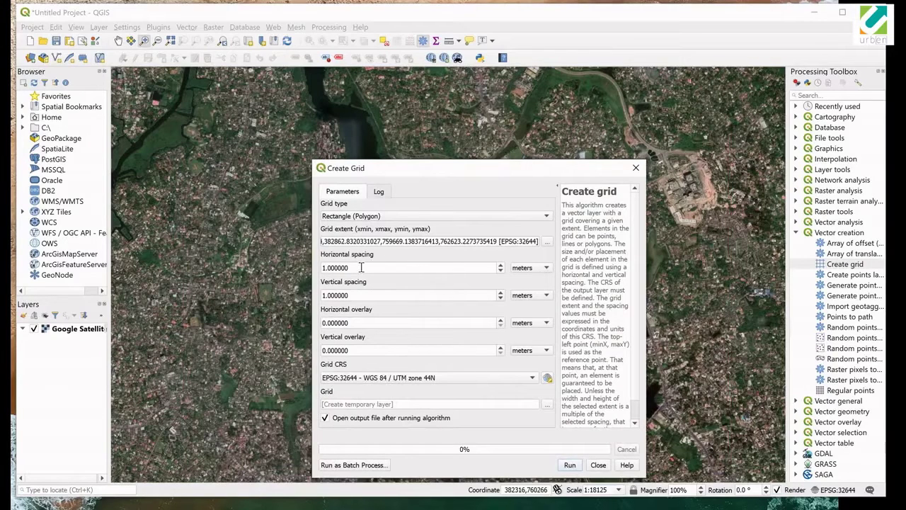
drag(362, 267, 266, 262)
text(1)
text(00)
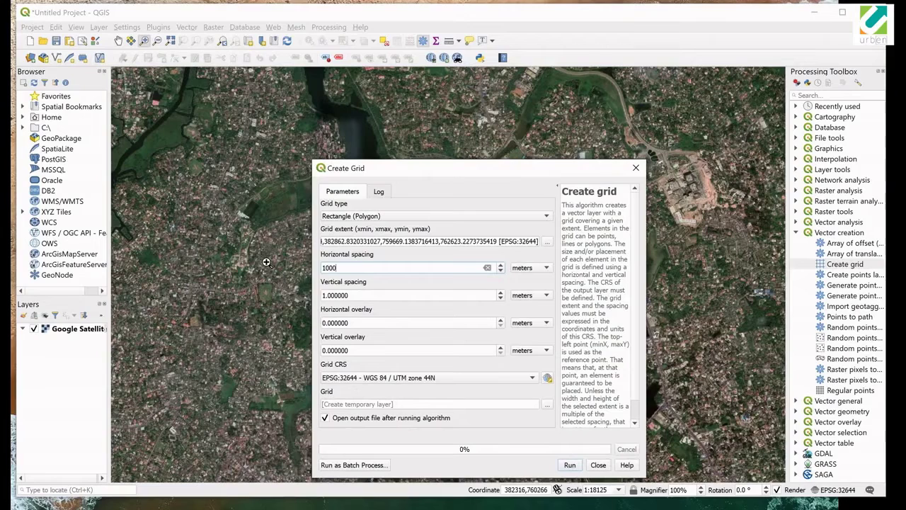
double_click(350, 295)
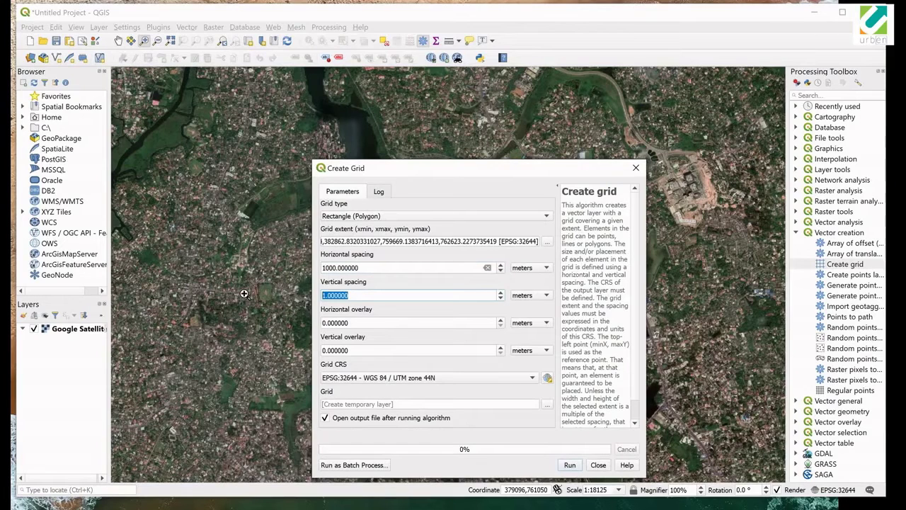
text(8)
click(363, 323)
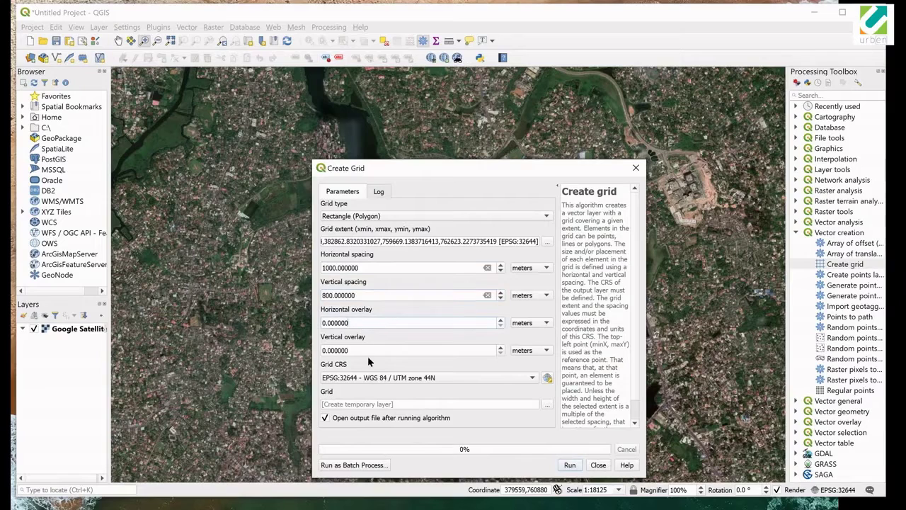
click(373, 350)
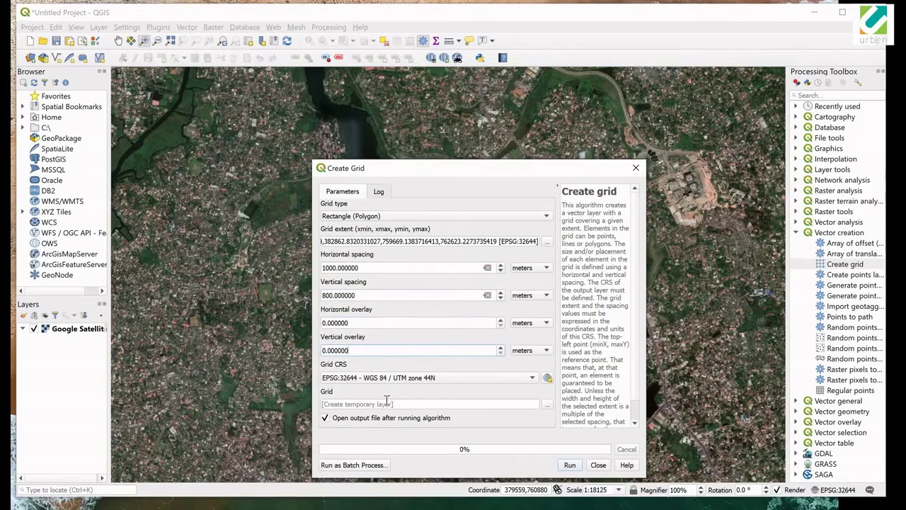
click(569, 465)
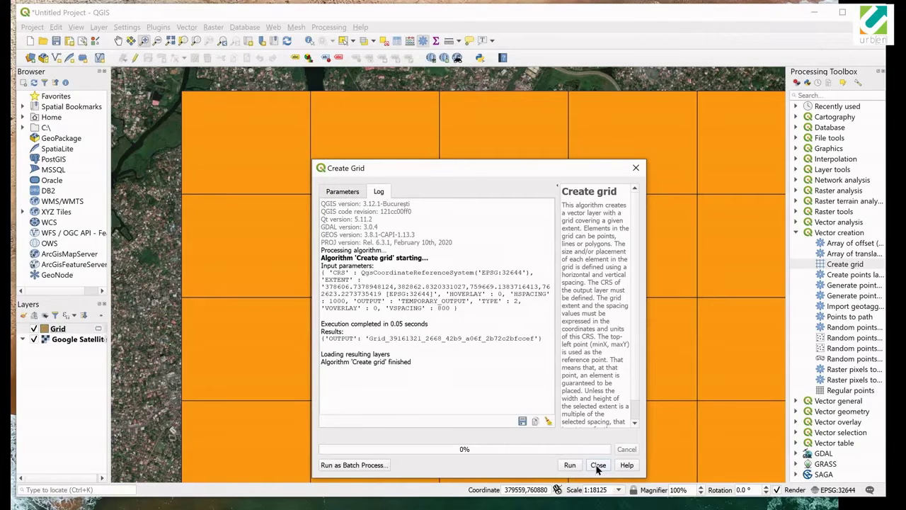
Close Create Grid, then zoom out and pan until the 20-cell grid is centred.
click(598, 465)
scroll(488, 280, down, 1)
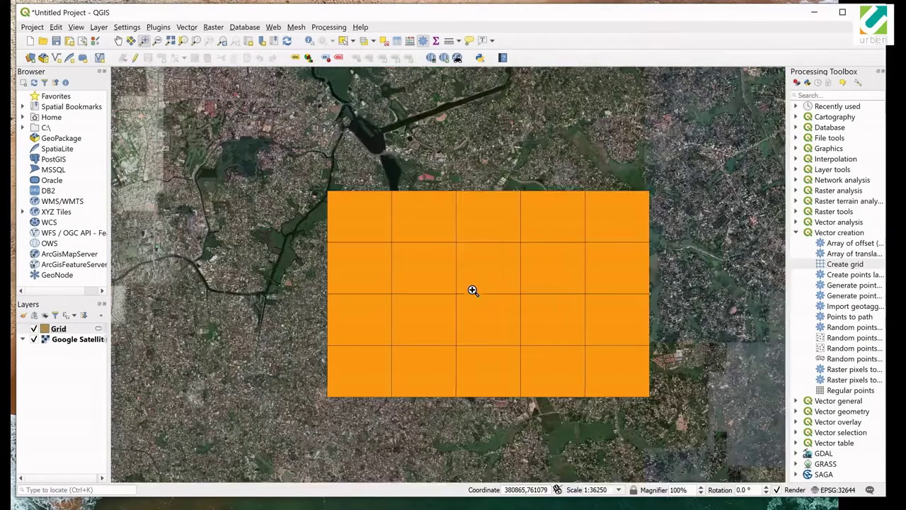
drag(448, 267, 425, 263)
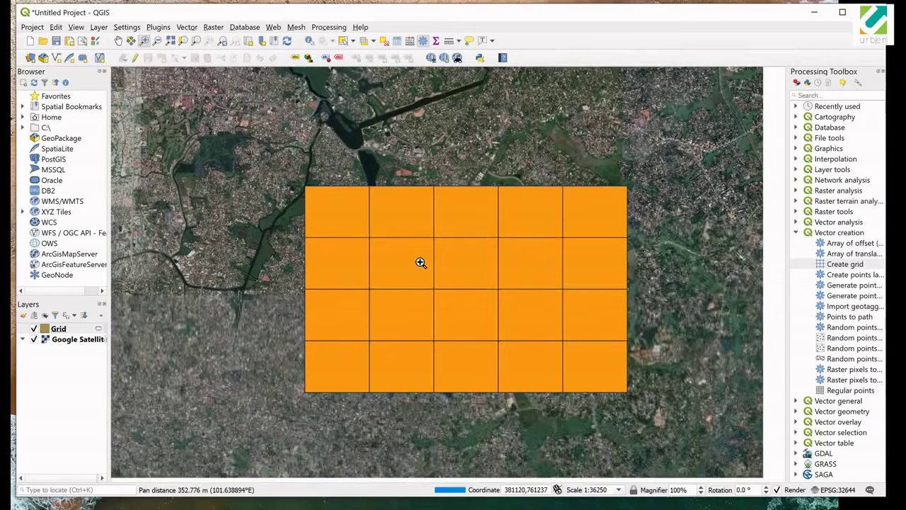
drag(464, 278, 415, 262)
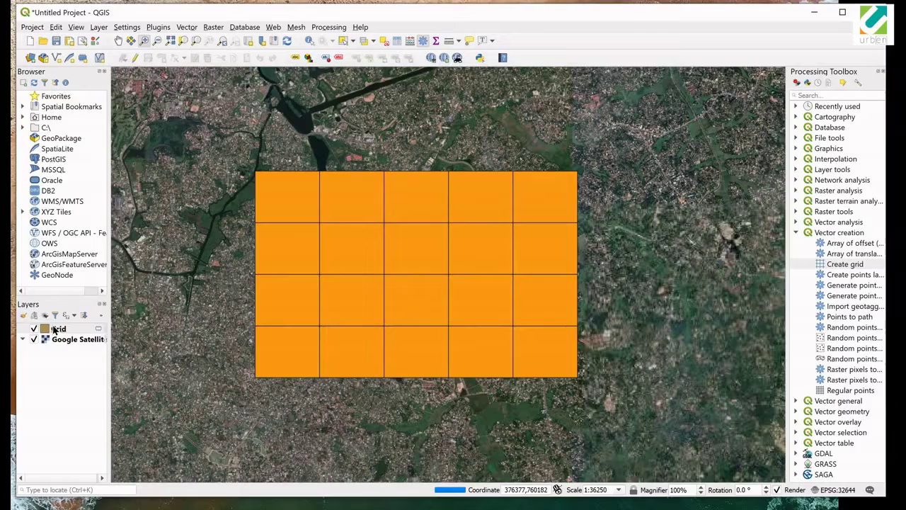
Open the Grid attribute table, sort it by id and move it clear of the grid.
right_click(55, 330)
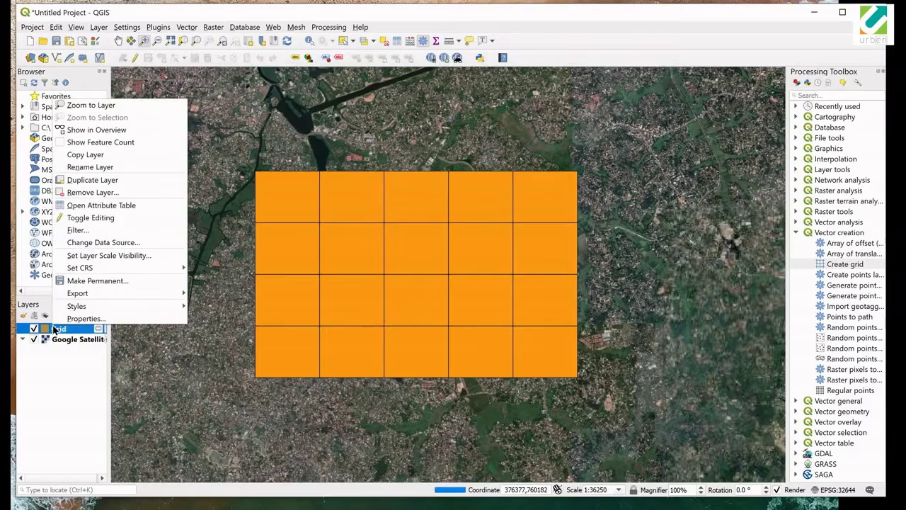
click(128, 206)
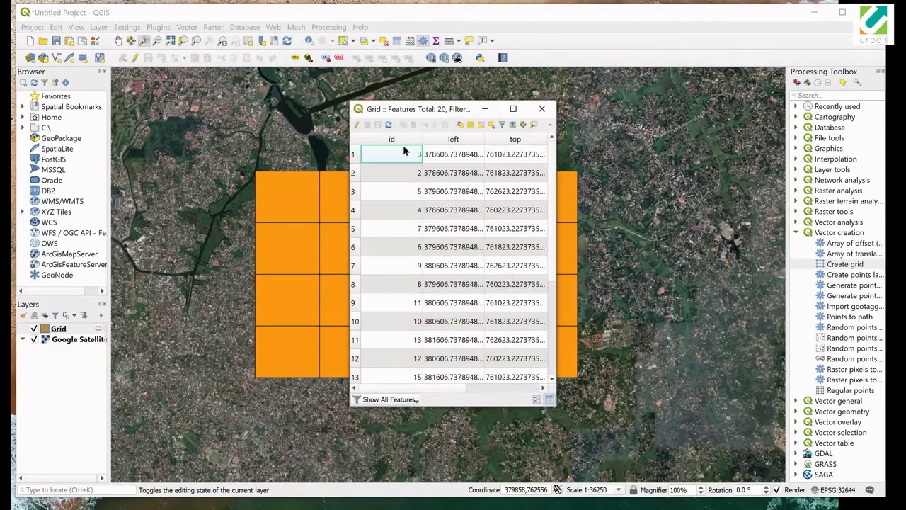
click(403, 139)
drag(457, 108, 519, 107)
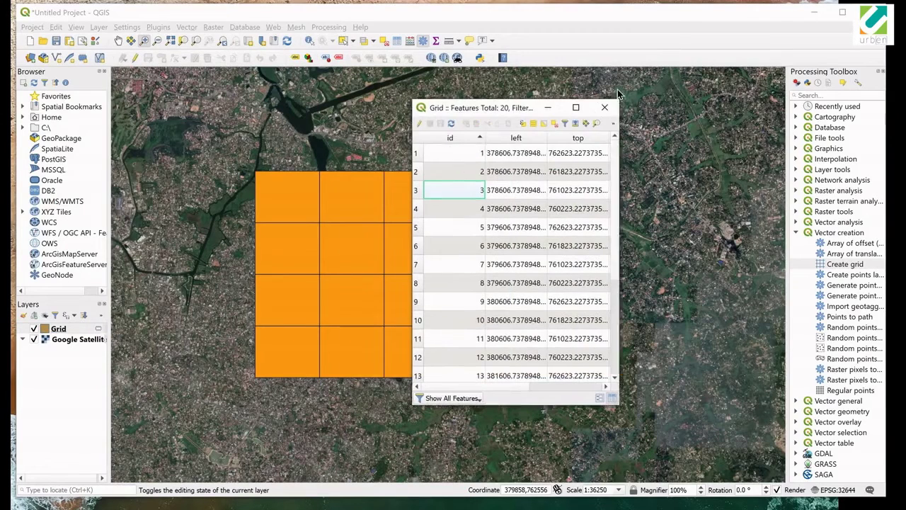
drag(618, 92, 641, 92)
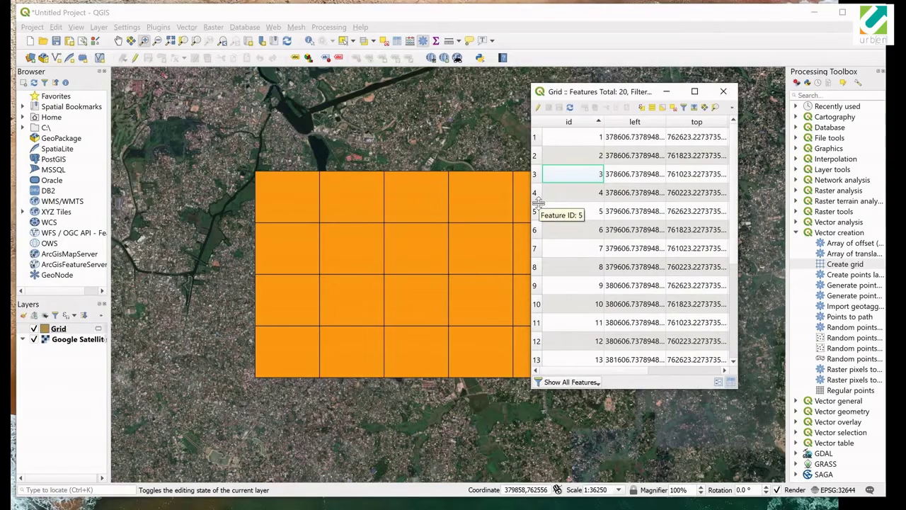
Select features 1 to 5 to locate their cells, then close the table.
click(536, 137)
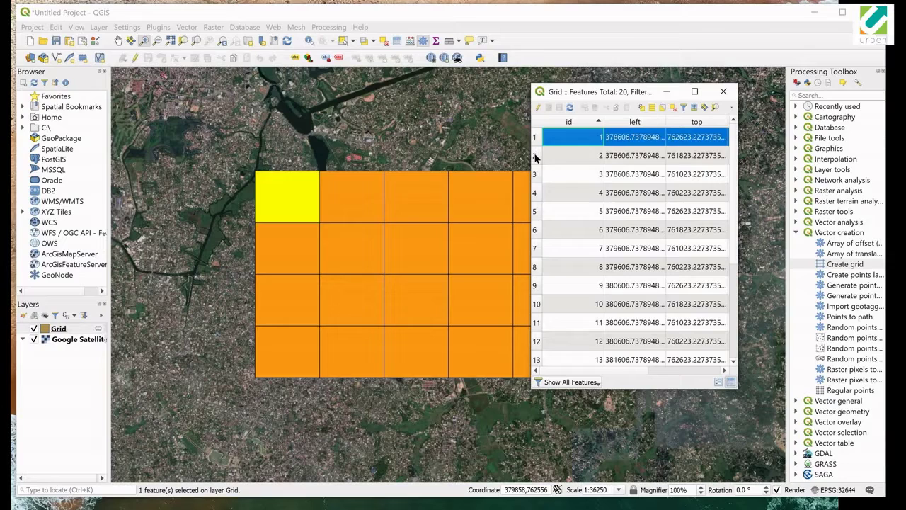
click(536, 156)
click(535, 175)
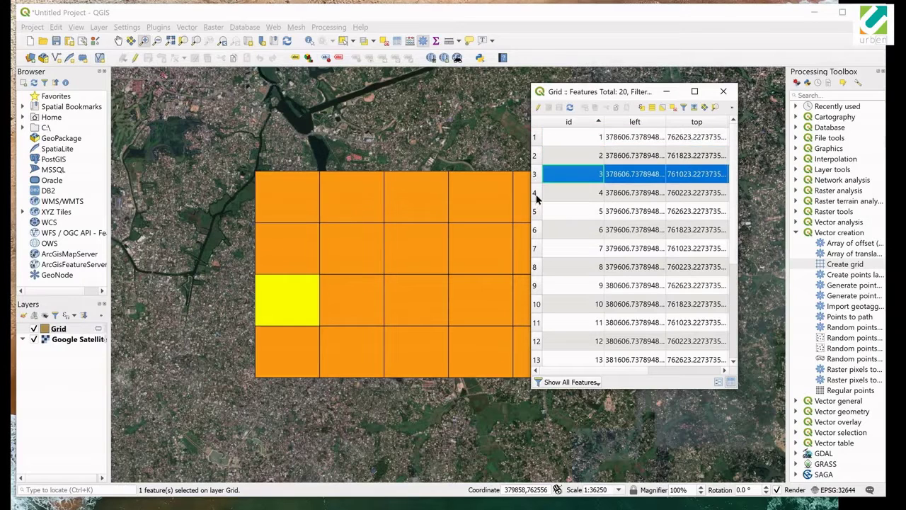
click(535, 194)
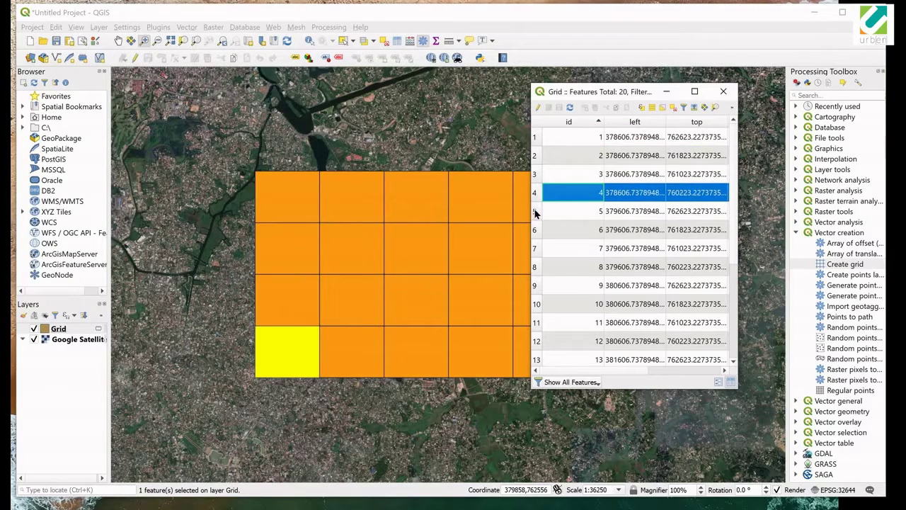
click(536, 211)
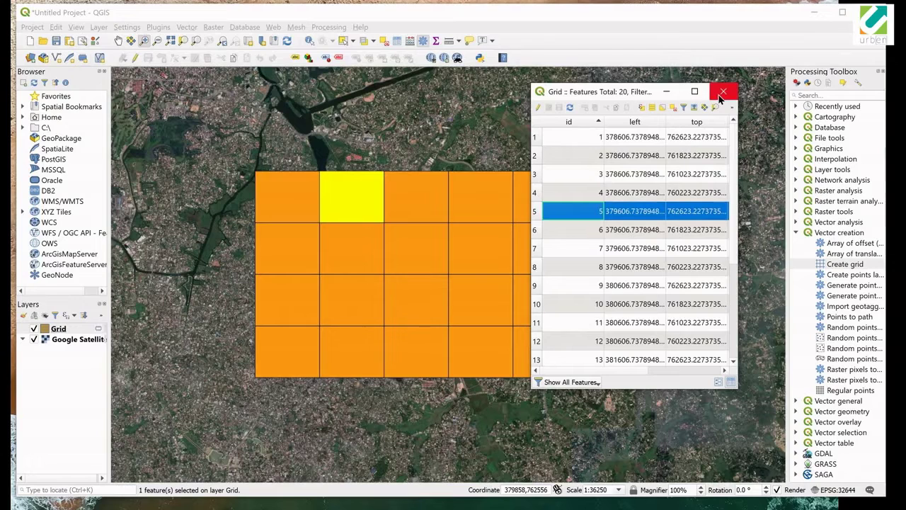
click(722, 92)
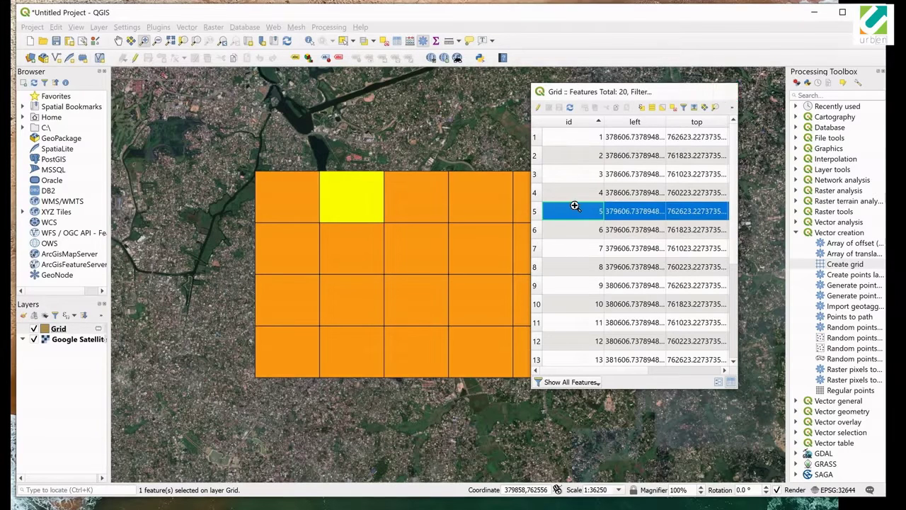
click(53, 329)
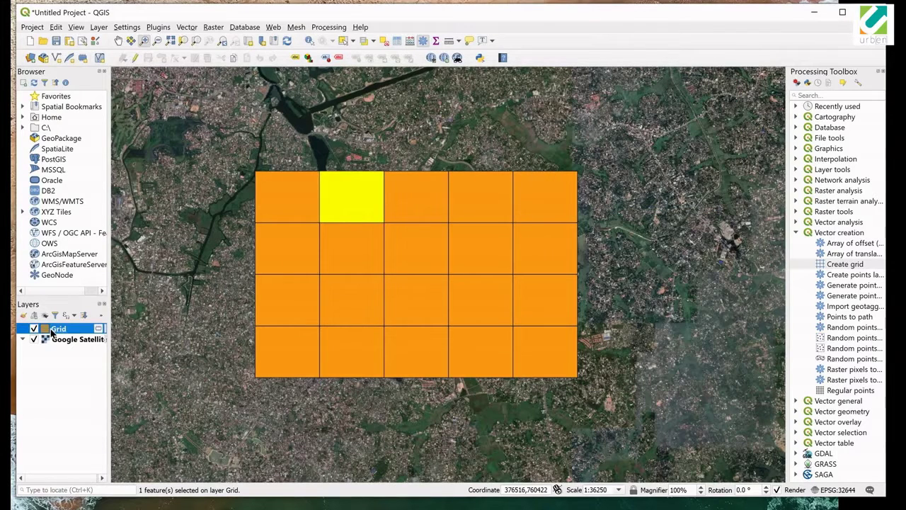
Give the Grid's simple fill No Brush fill and No Pen stroke, then deselect all.
right_click(51, 331)
key(Escape)
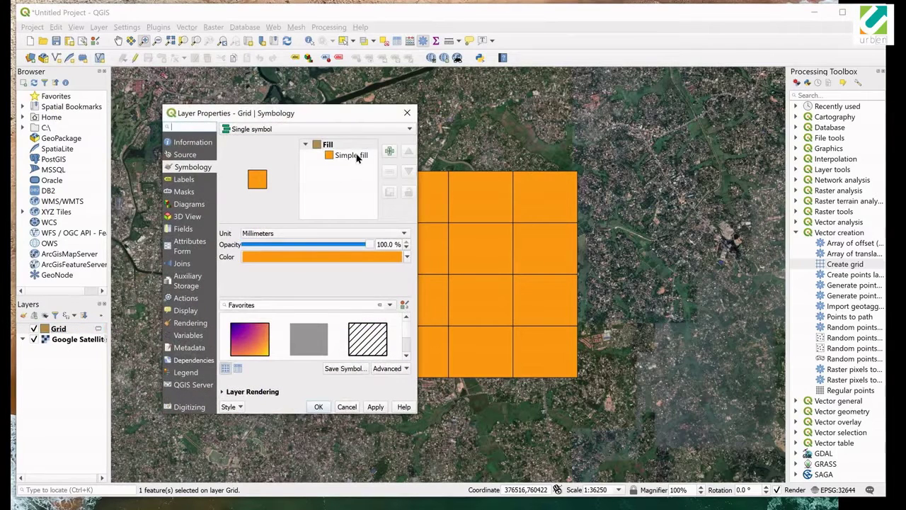
click(357, 157)
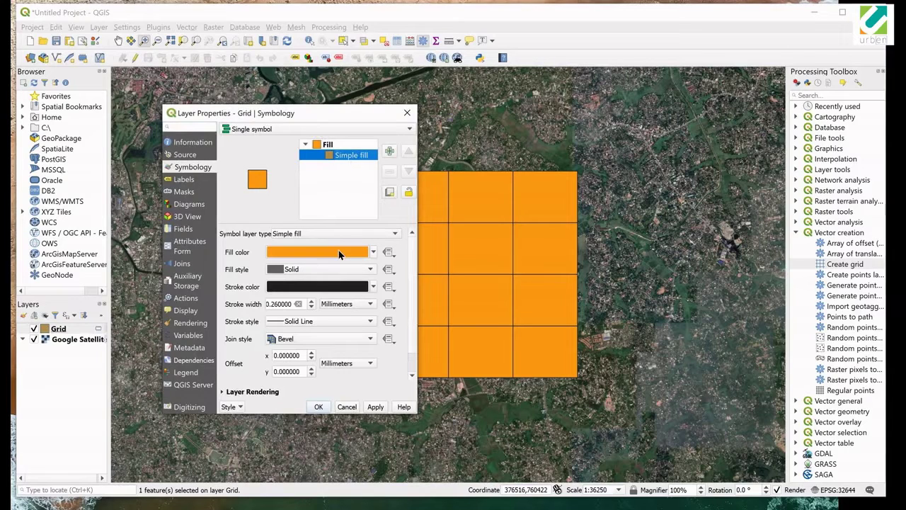
click(330, 268)
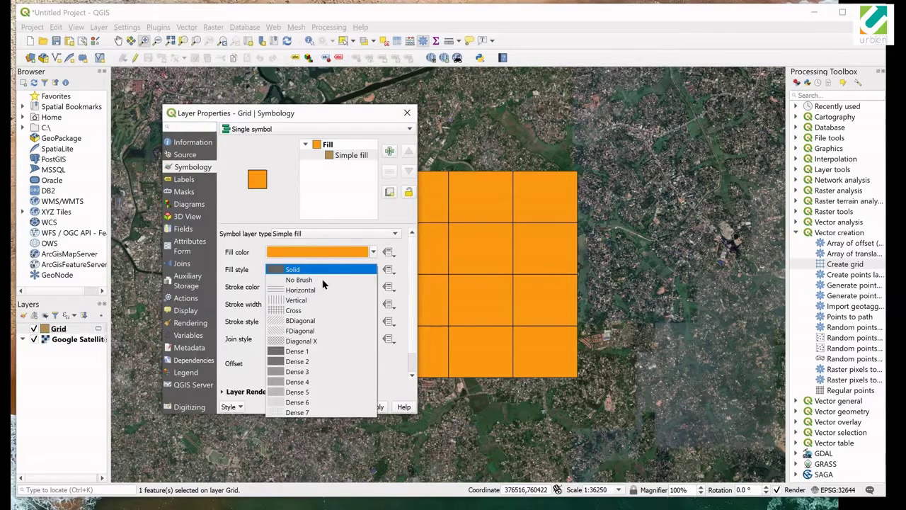
click(323, 281)
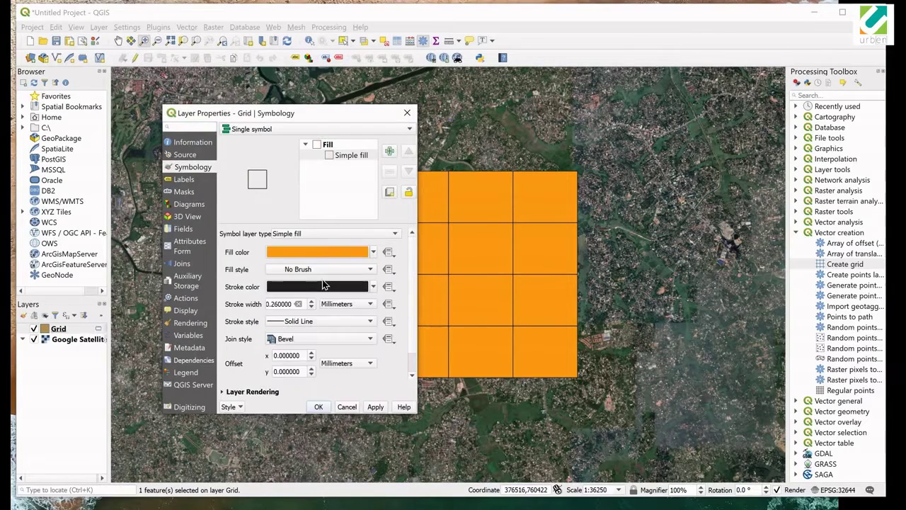
click(304, 323)
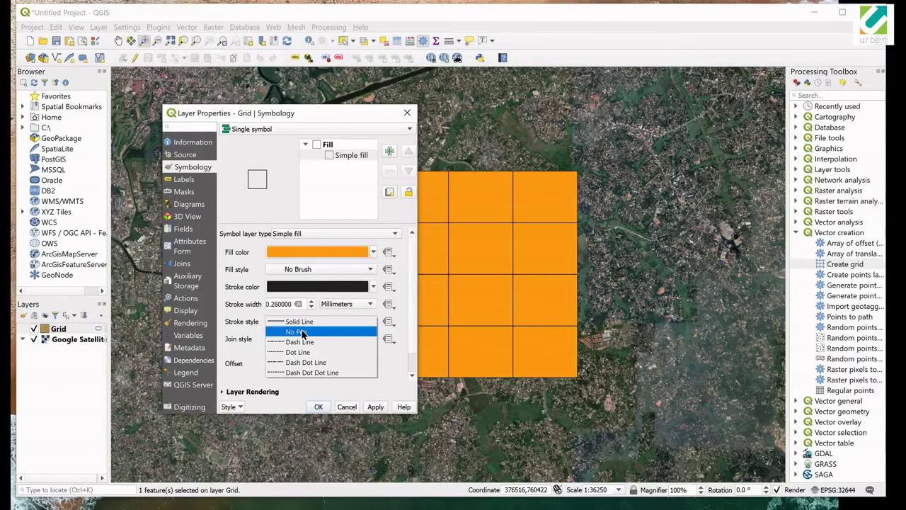
click(303, 332)
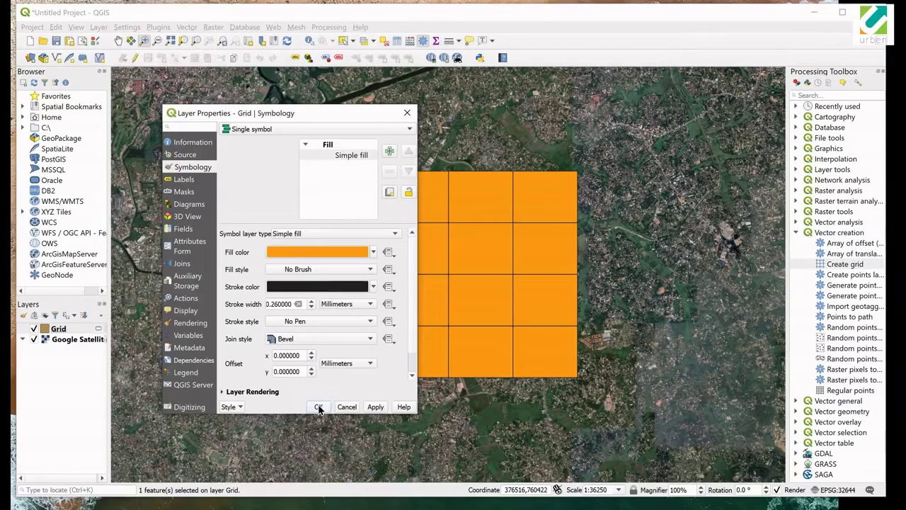
click(318, 407)
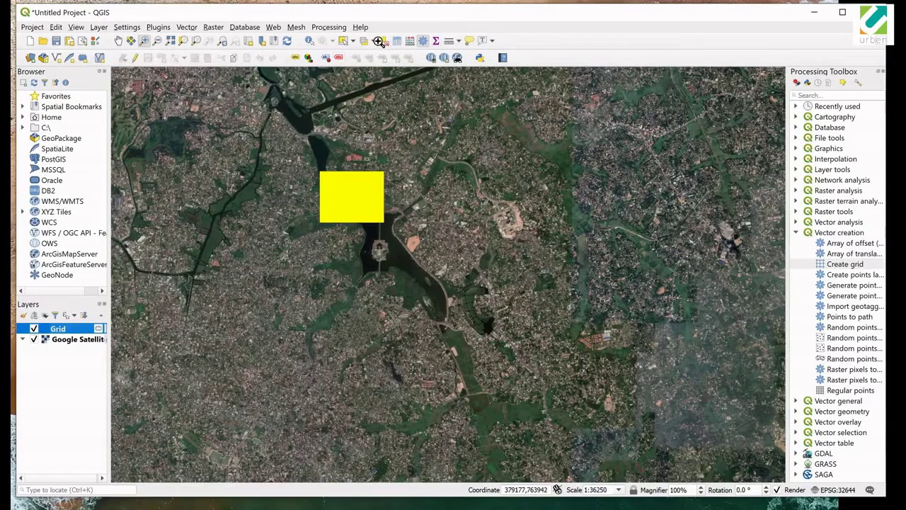
click(379, 41)
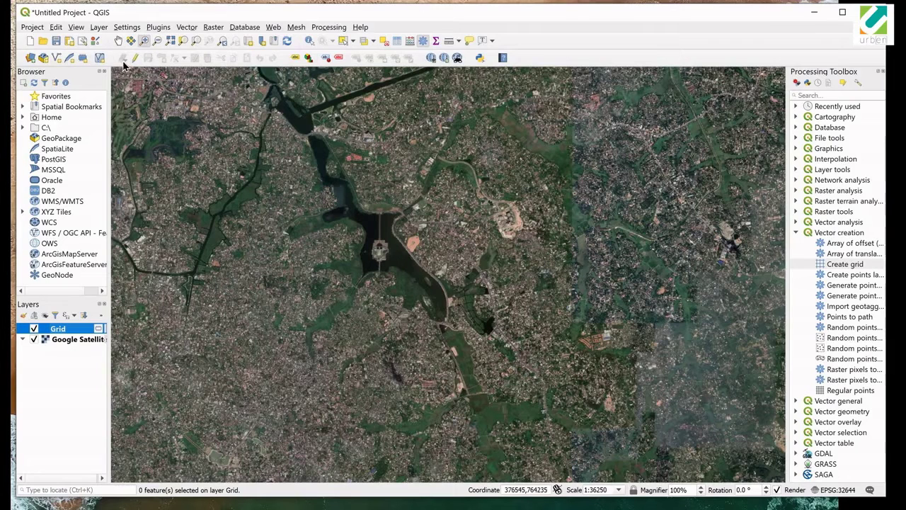
Create an empty print layout titled 'satellite' from the Layout Manager.
click(85, 43)
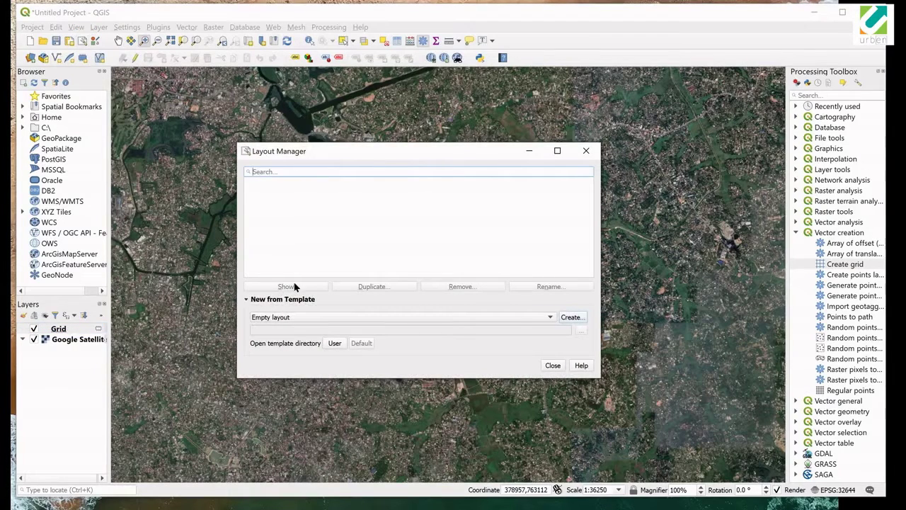
click(568, 319)
text(satellite)
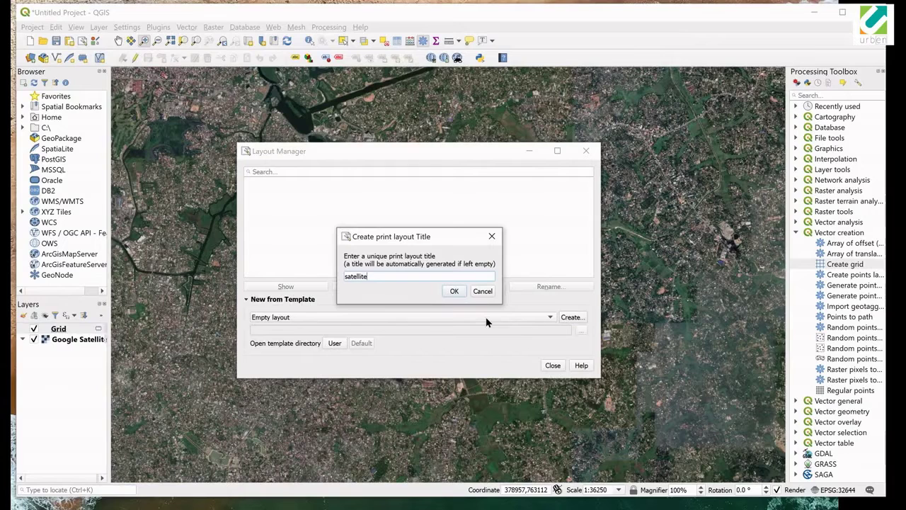
key(Return)
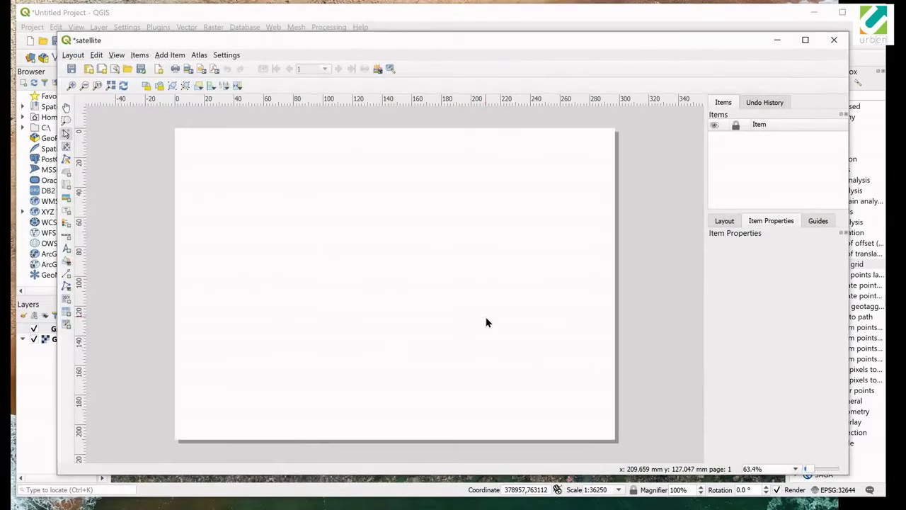
Set the layout page size to A3 in the page properties.
right_click(487, 322)
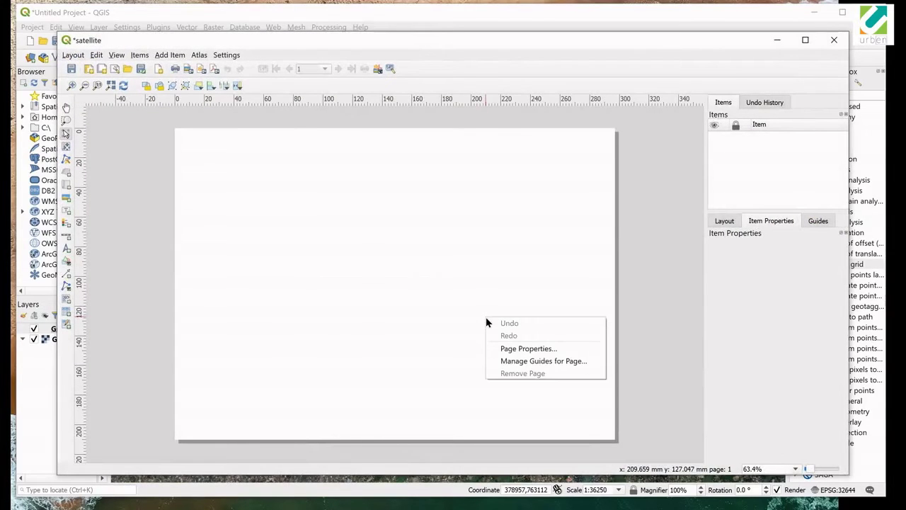
click(570, 349)
click(772, 264)
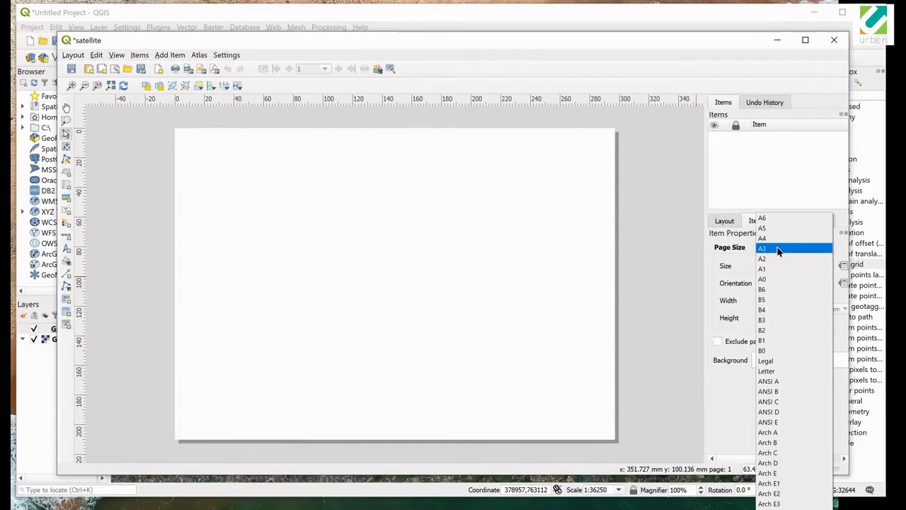
click(777, 249)
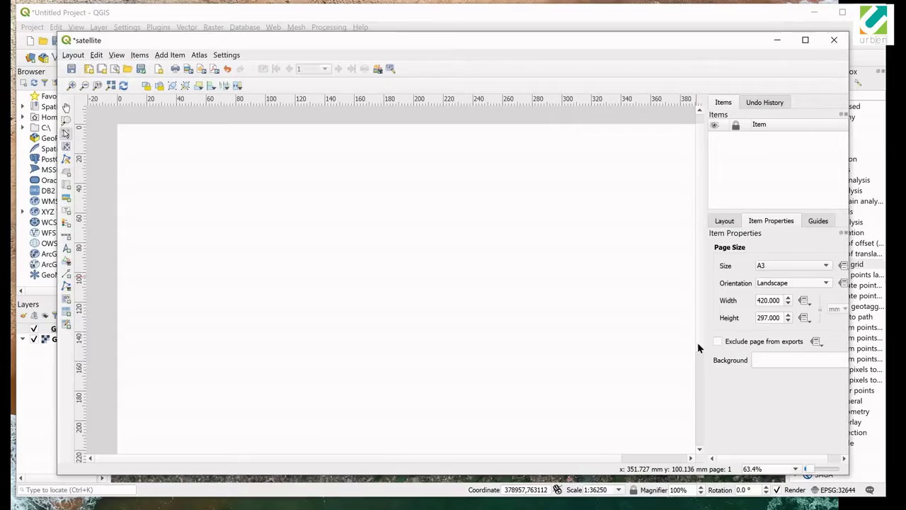
right_click(449, 298)
click(434, 303)
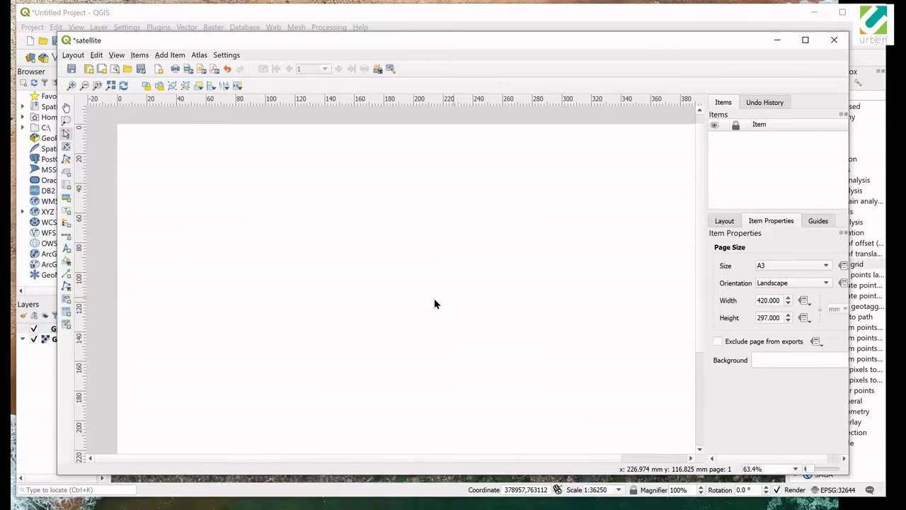
scroll(434, 303, down, 1)
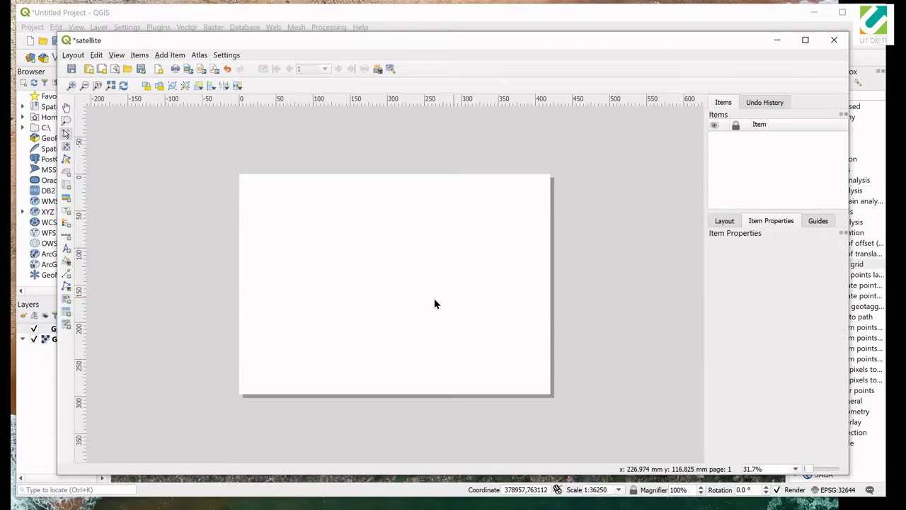
Draw a Map 1 frame covering the whole page with the satellite imagery.
click(66, 184)
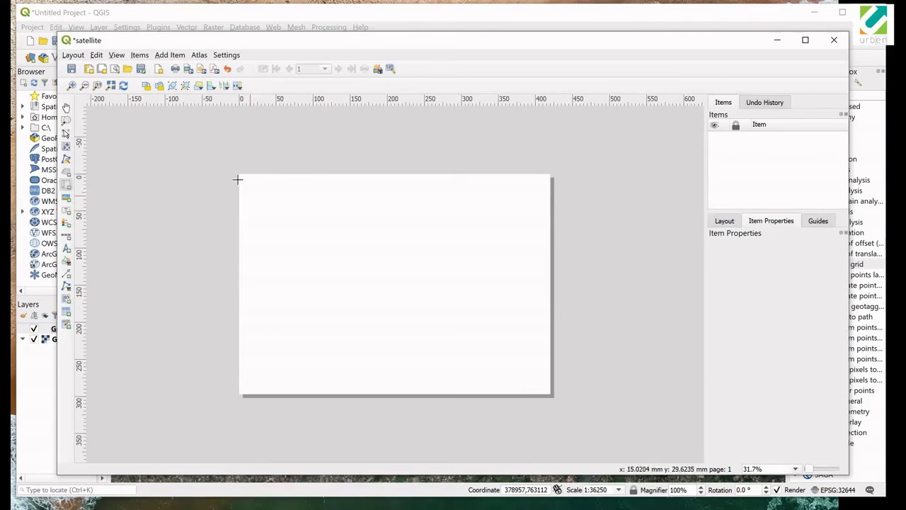
drag(239, 177, 550, 394)
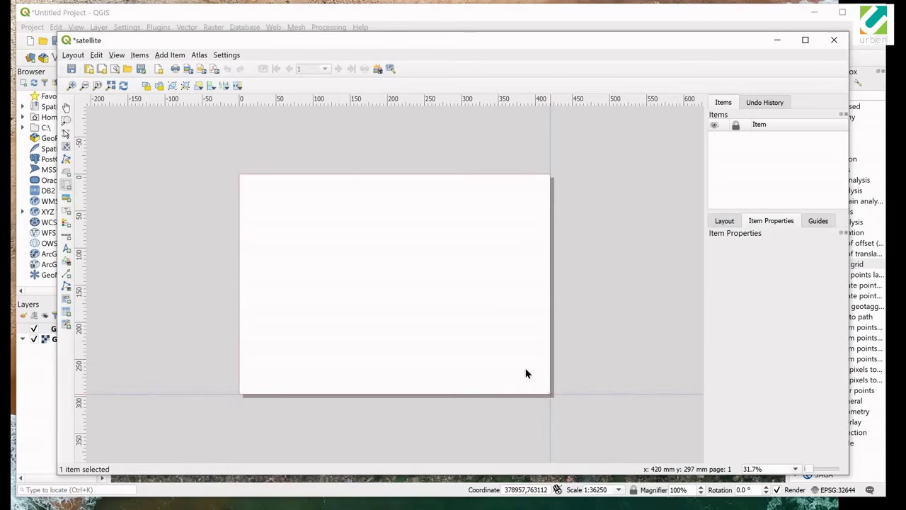
click(170, 54)
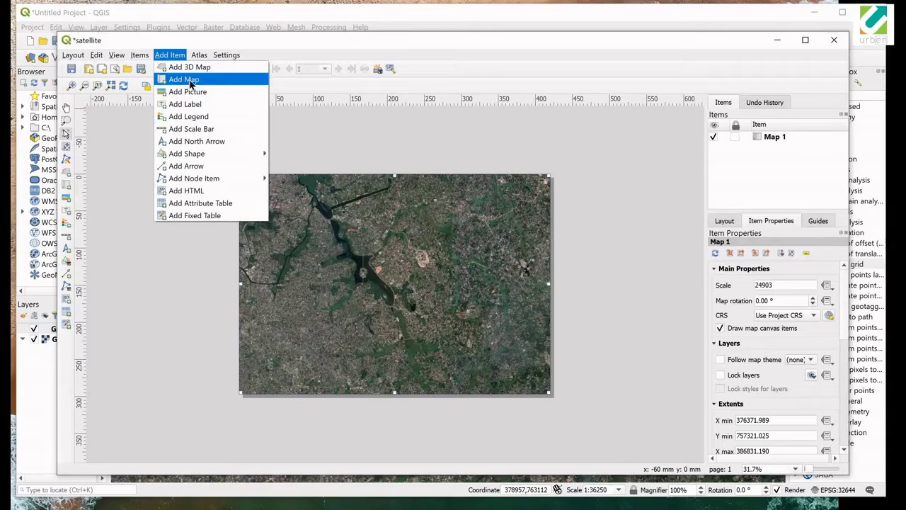
click(402, 268)
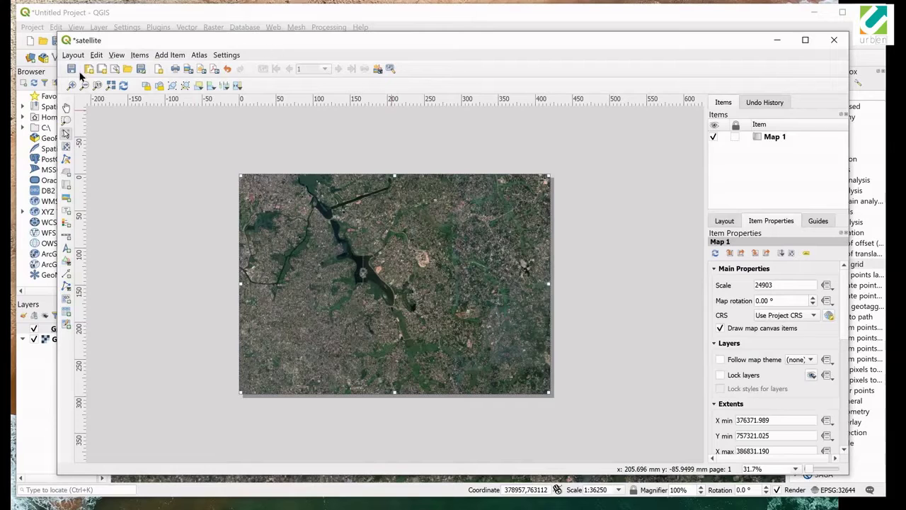
Shrink and shift the layout window aside, and close the Layout Manager.
drag(76, 80, 536, 185)
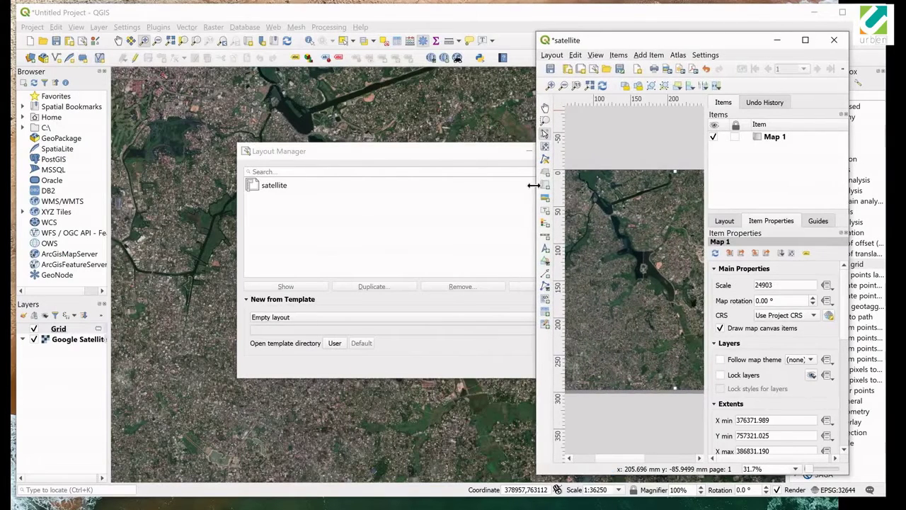
drag(625, 44, 645, 42)
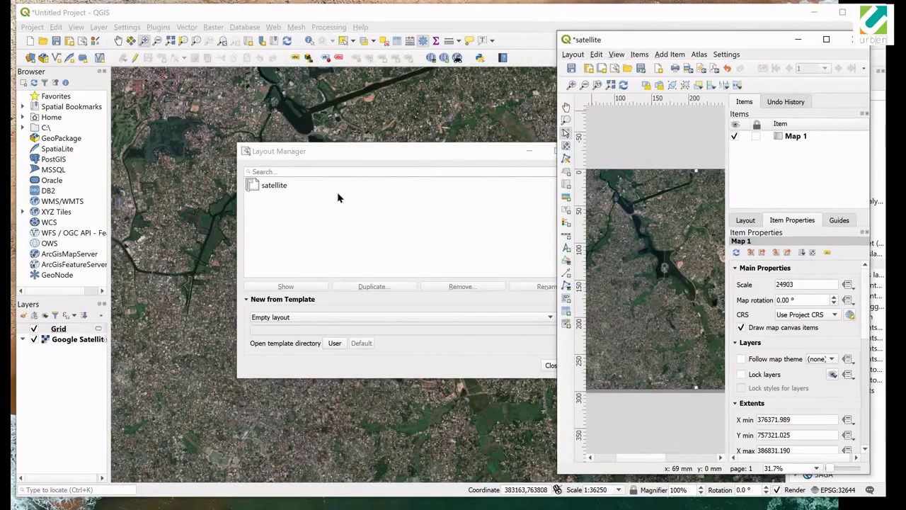
click(377, 154)
click(551, 366)
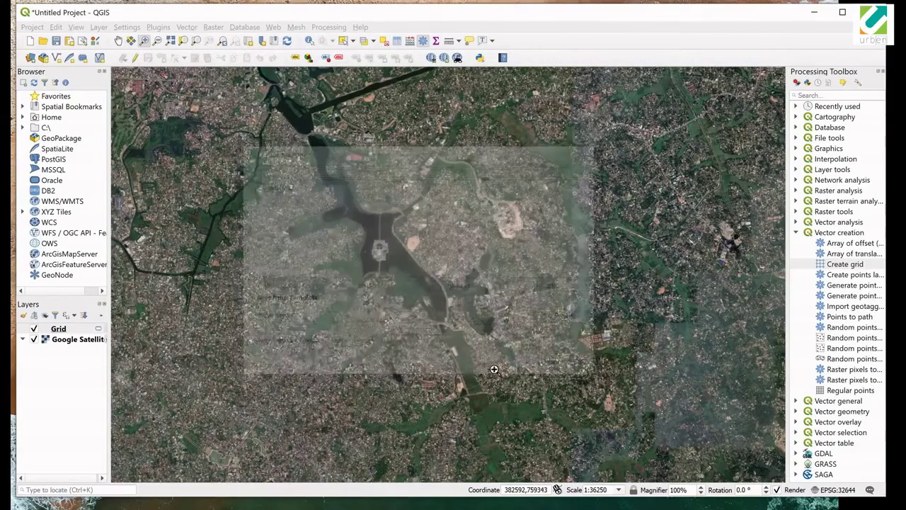
Open the Grid attribute table, narrow it and move it left beside the satellite layout.
right_click(75, 333)
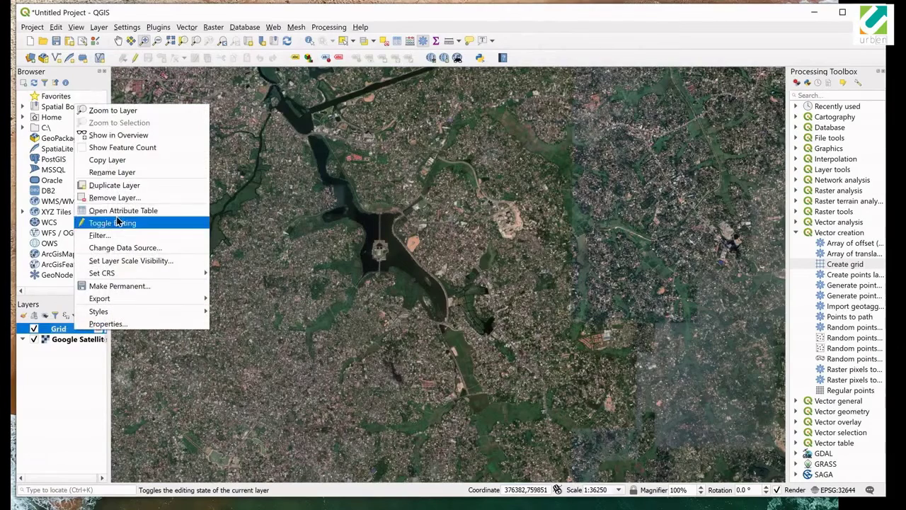
click(121, 212)
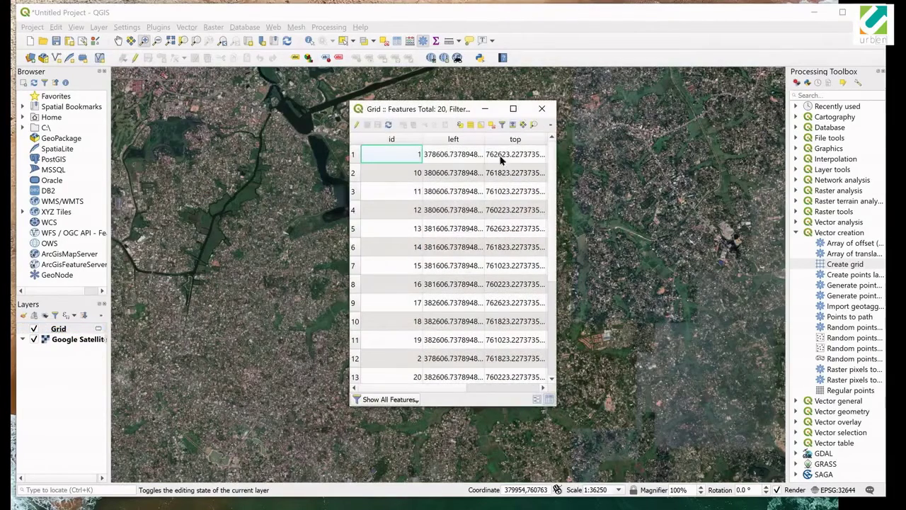
drag(557, 151, 467, 152)
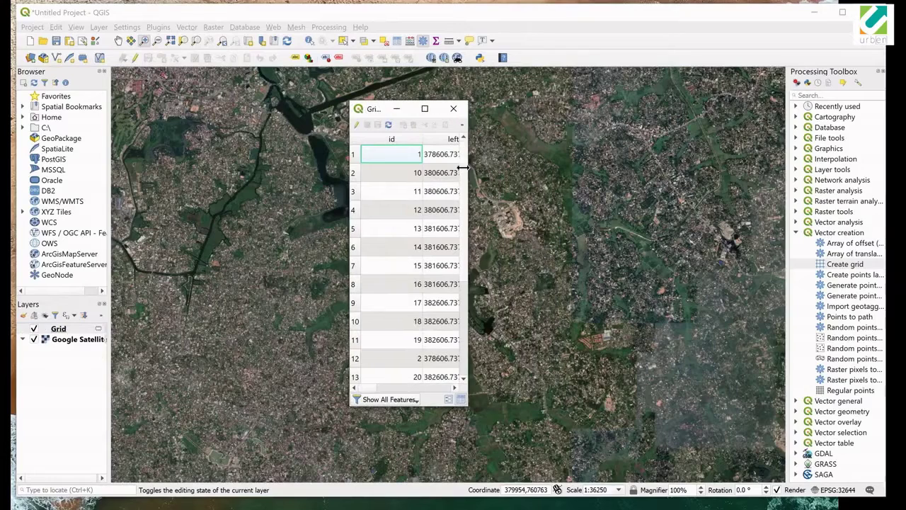
drag(368, 111, 151, 126)
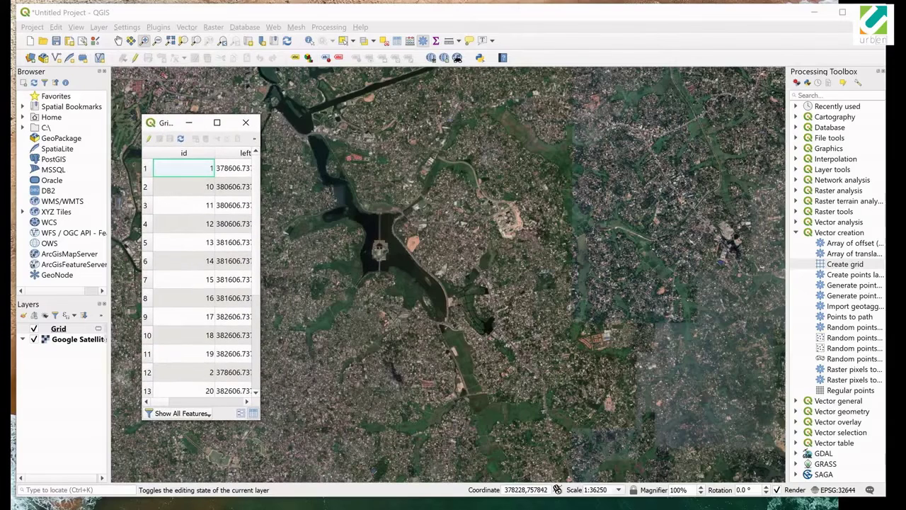
key(alt+Tab)
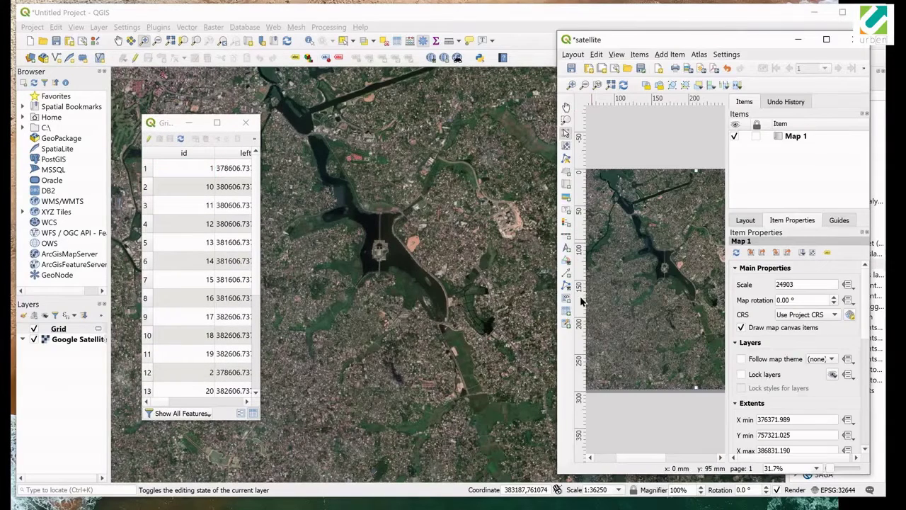
Select grid cell 1 in the Grid attribute table and zoom the main map to it at 1:4728.
click(149, 172)
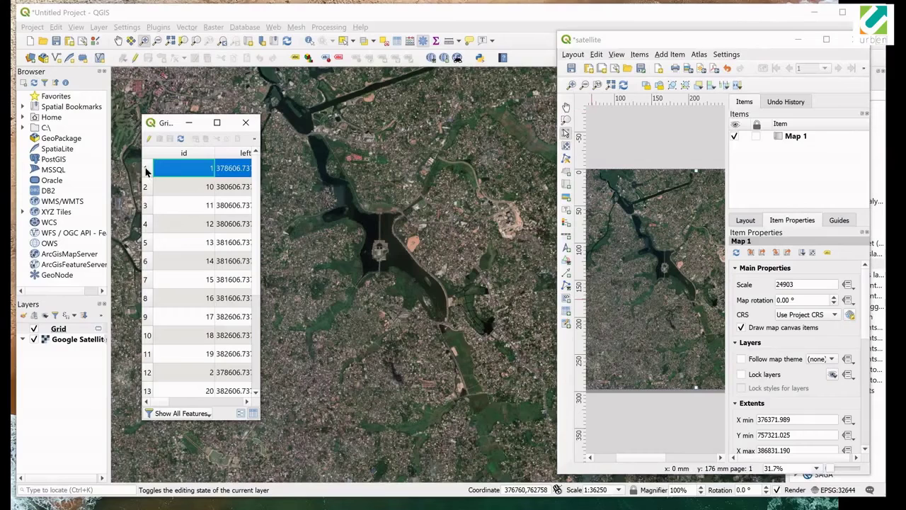
drag(259, 153, 350, 163)
drag(244, 123, 177, 113)
click(259, 131)
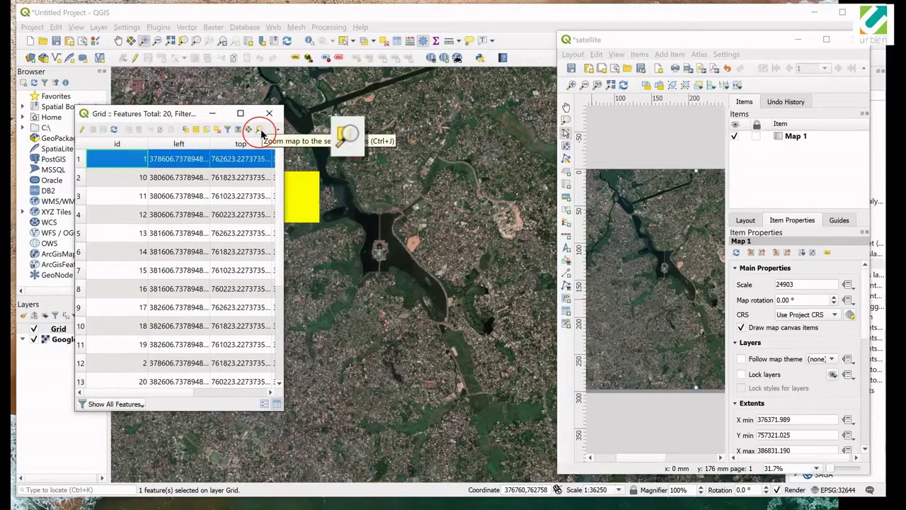
click(259, 130)
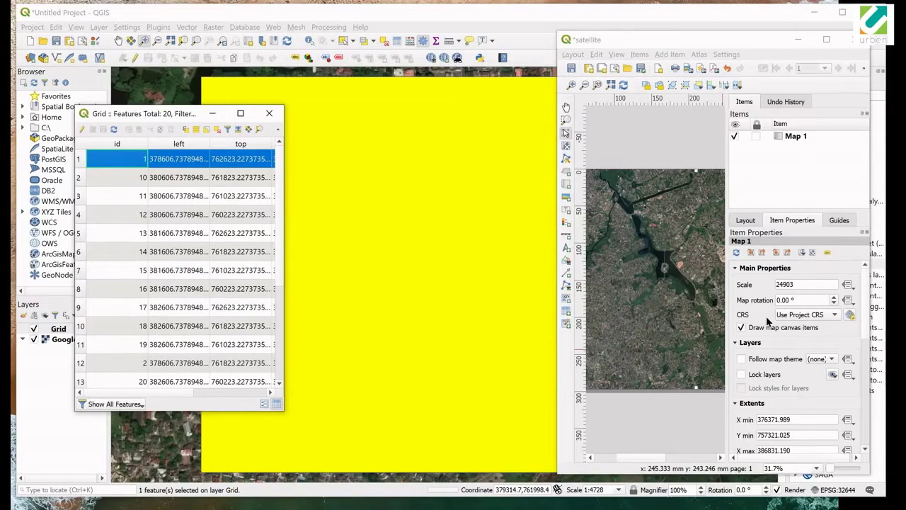
click(751, 253)
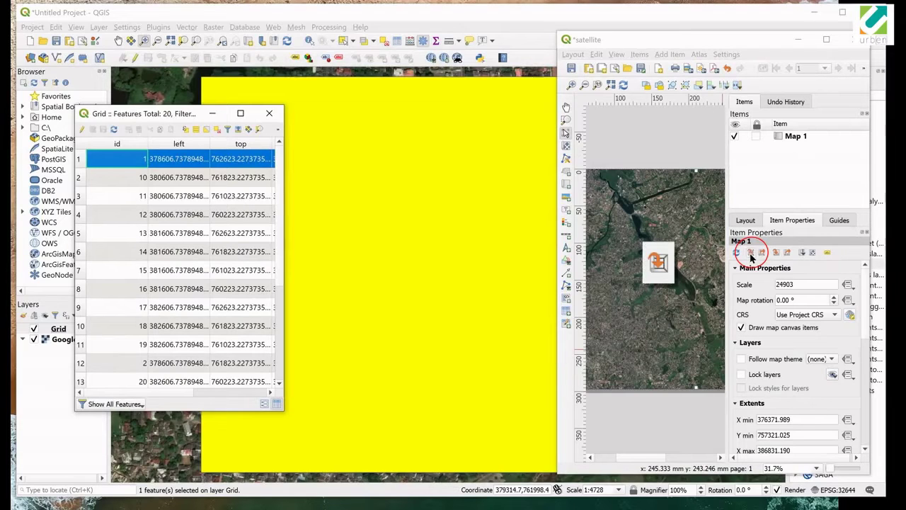
Fit layout Map 1 to grid cell 1 (scale 3247.952) and export it as image named '1'.
click(751, 252)
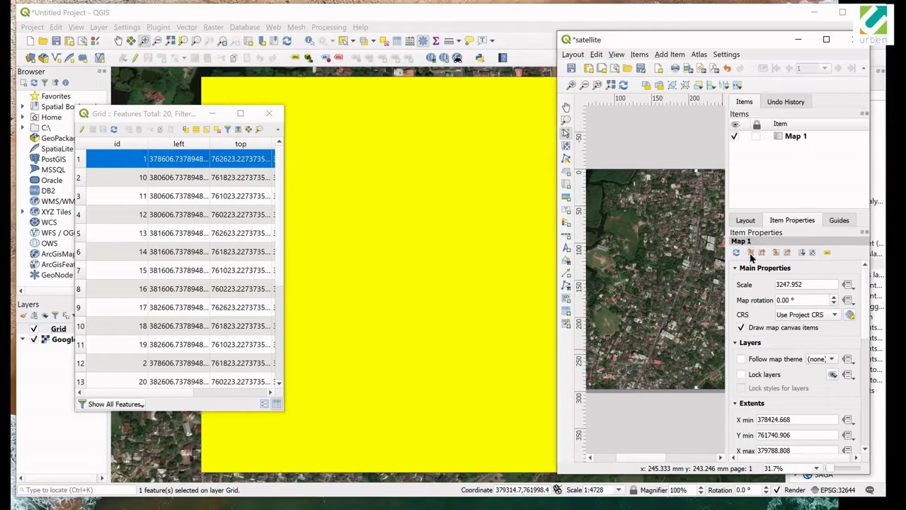
click(572, 54)
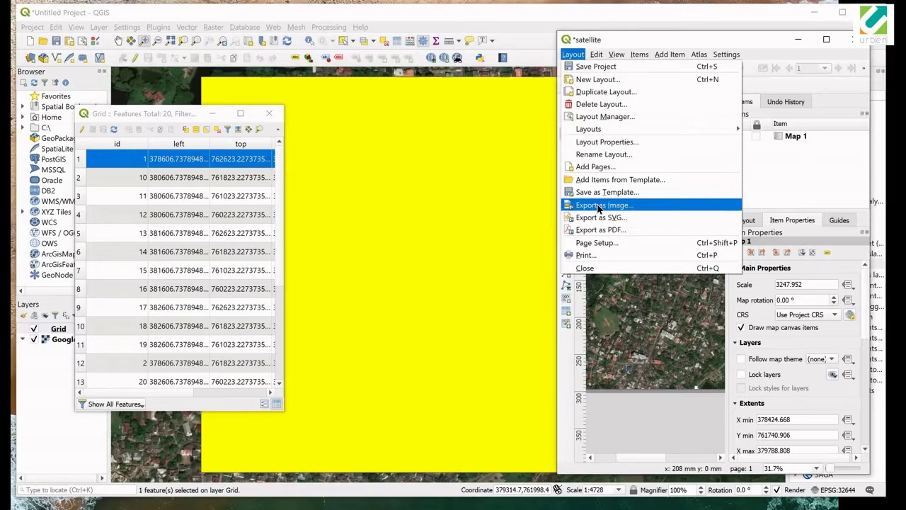
click(628, 205)
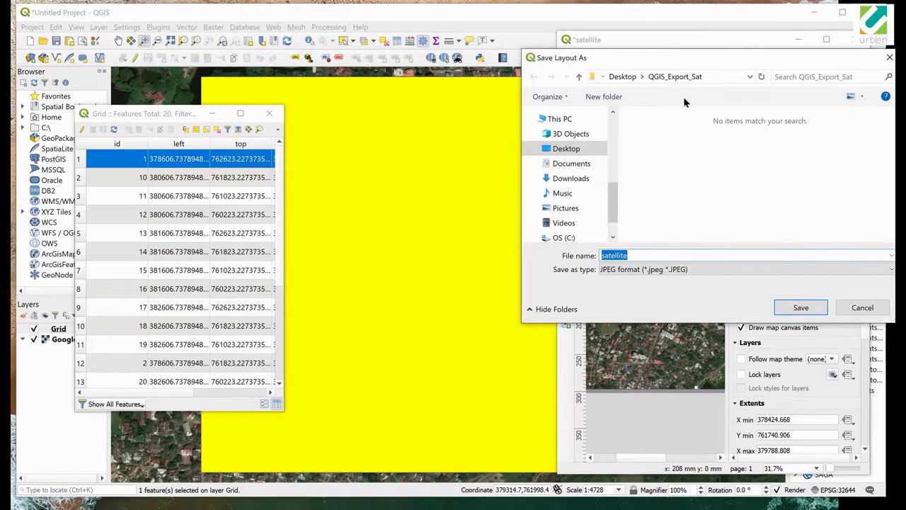
text(1)
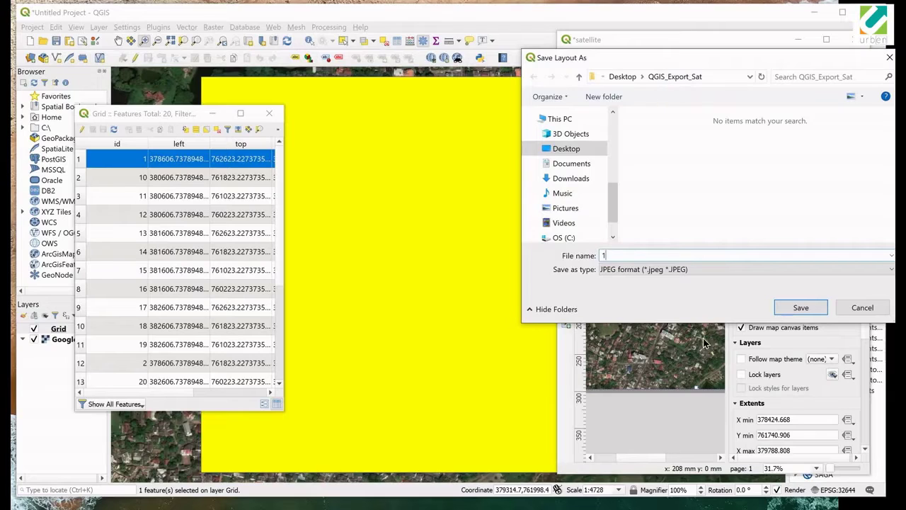
click(798, 310)
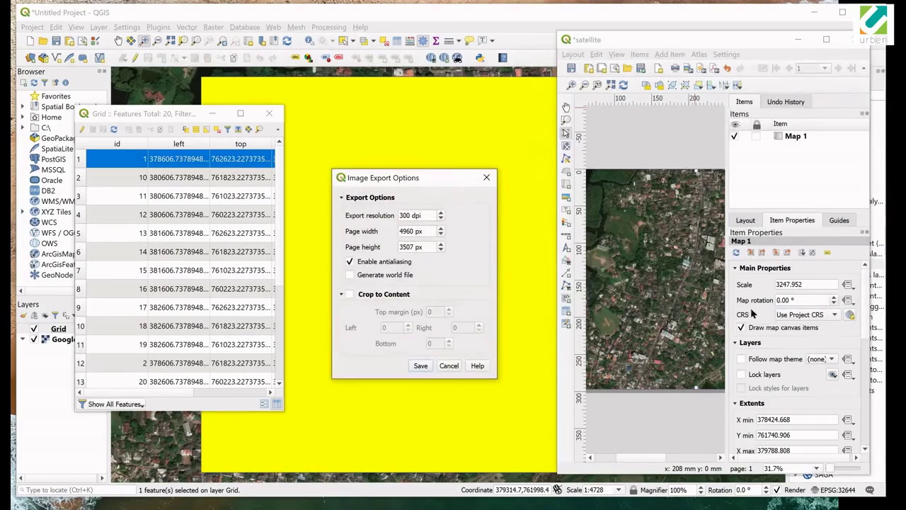
Run the export at 300 dpi with Generate world file enabled.
double_click(411, 215)
click(348, 274)
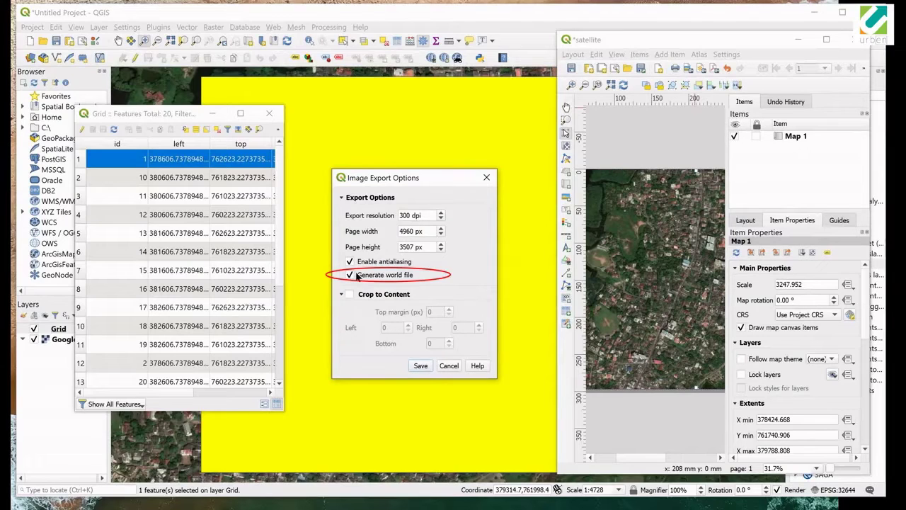
click(419, 366)
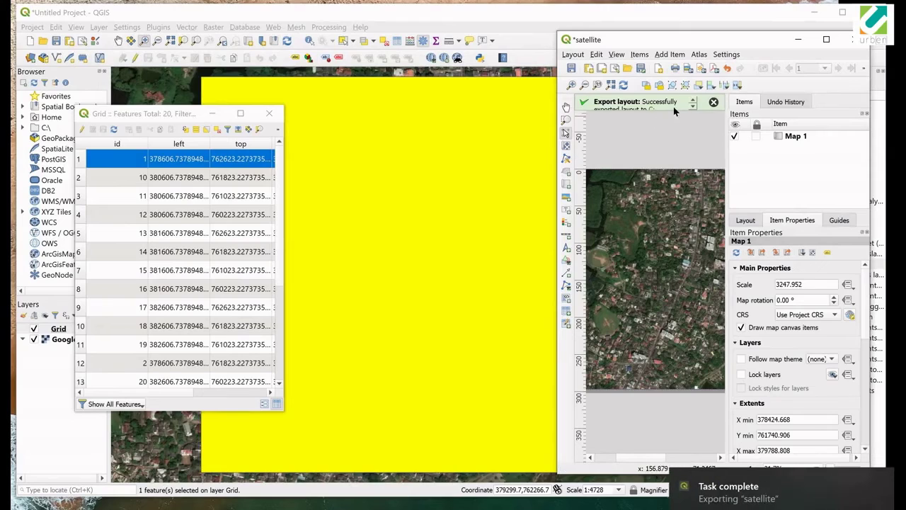
click(693, 108)
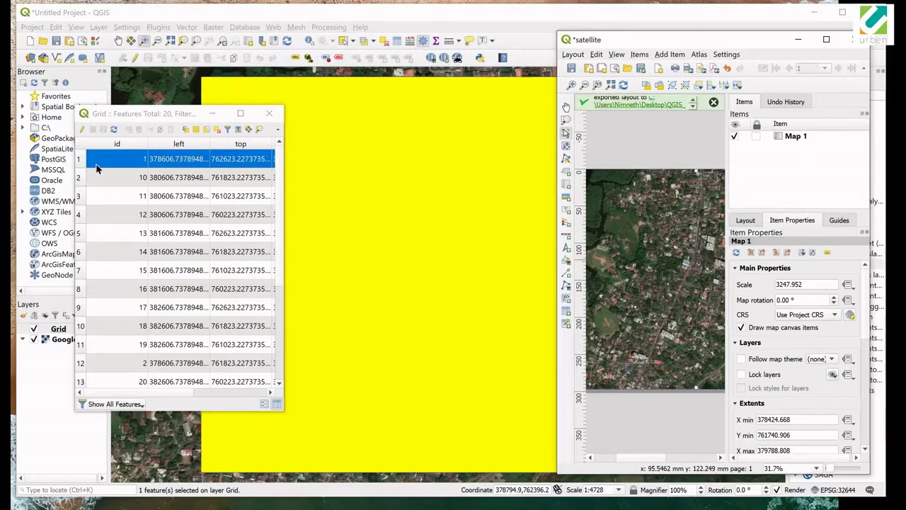
Select grid cell id 2, zoom to it, and fit Map 1 to that extent (Y min 760940.906).
click(81, 363)
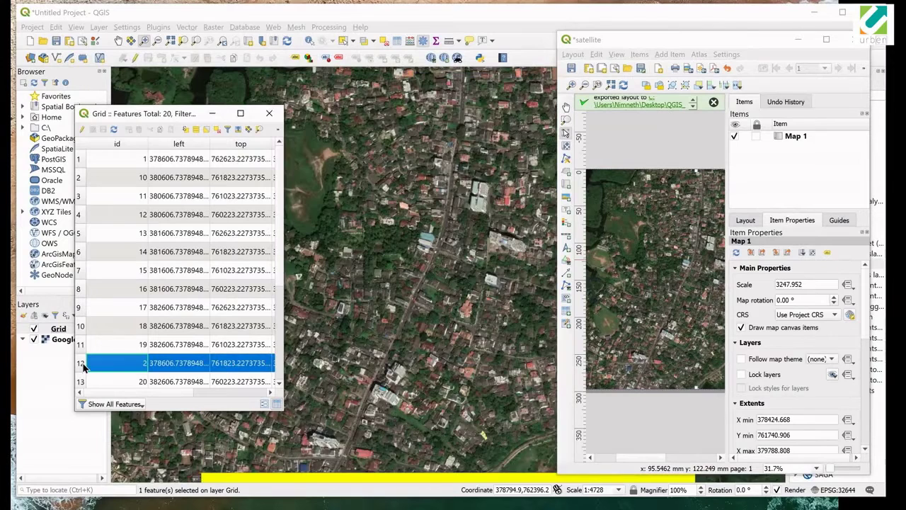
click(260, 130)
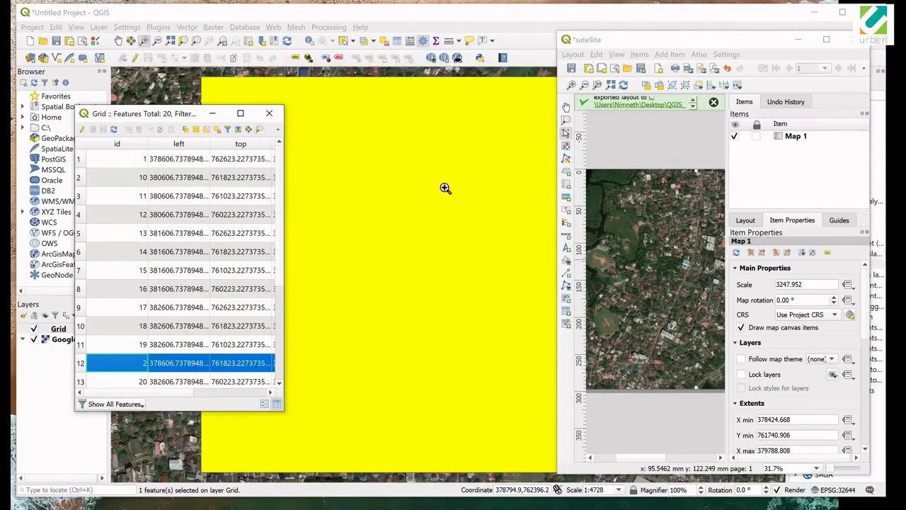
click(750, 254)
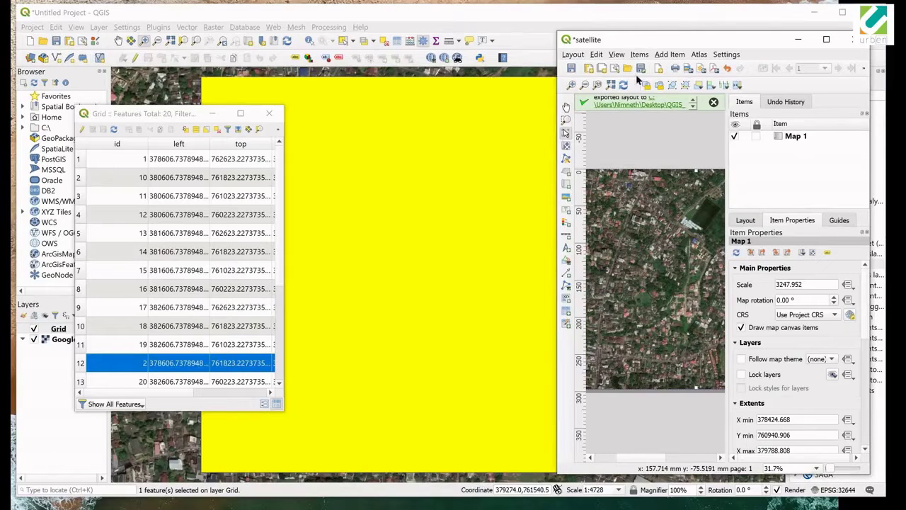
Export the layout as a 300 dpi JPEG named '2' with a world file.
click(572, 55)
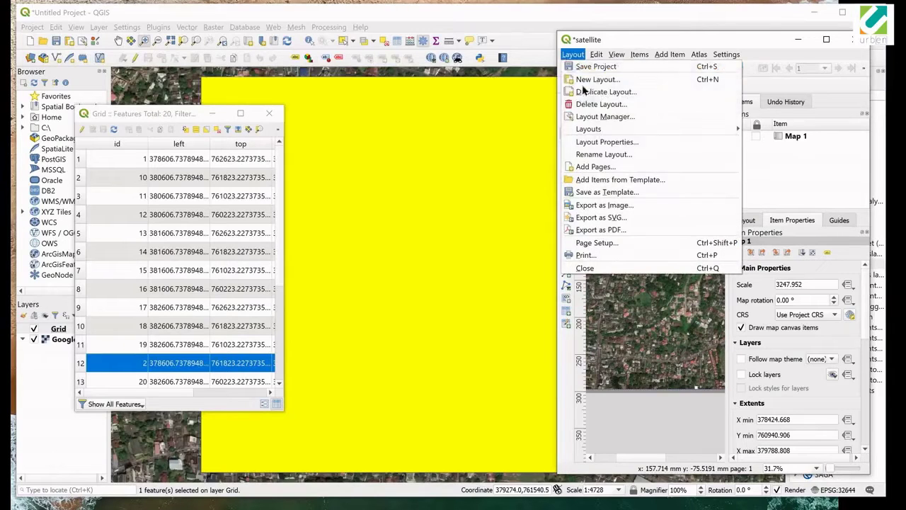
click(599, 204)
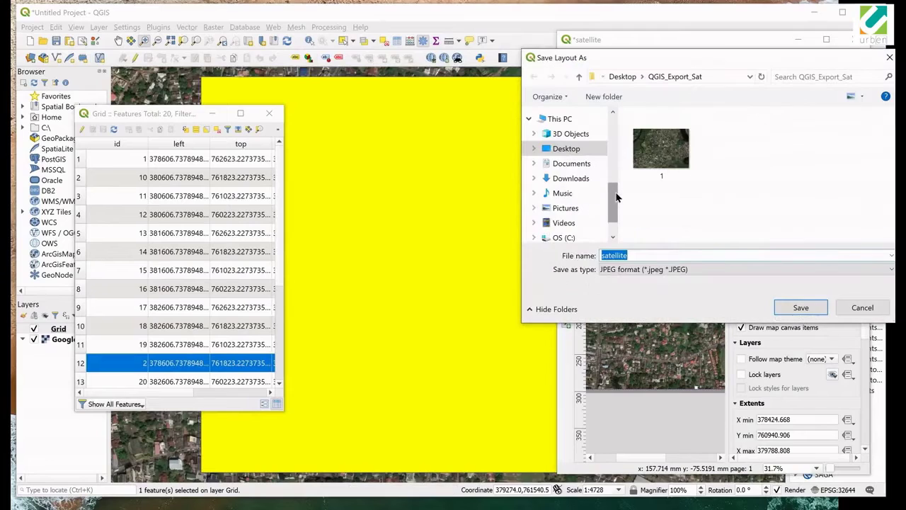
text(2)
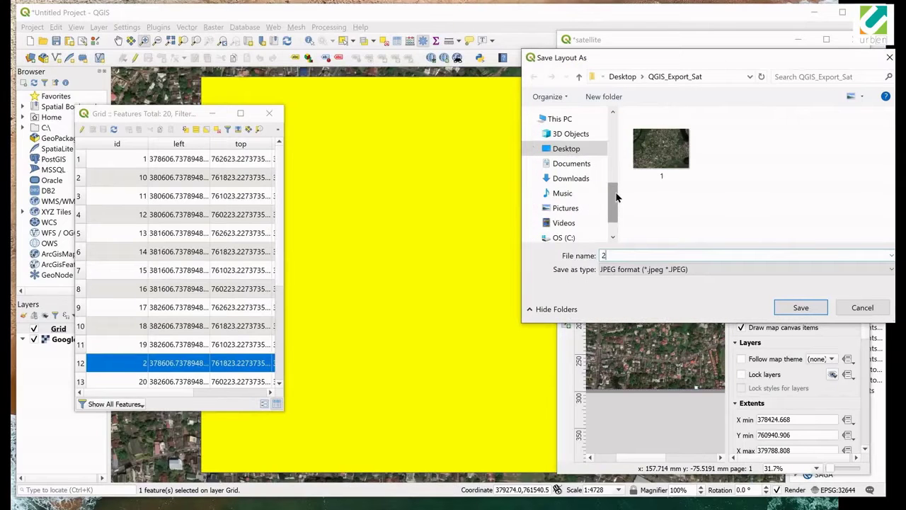
click(803, 310)
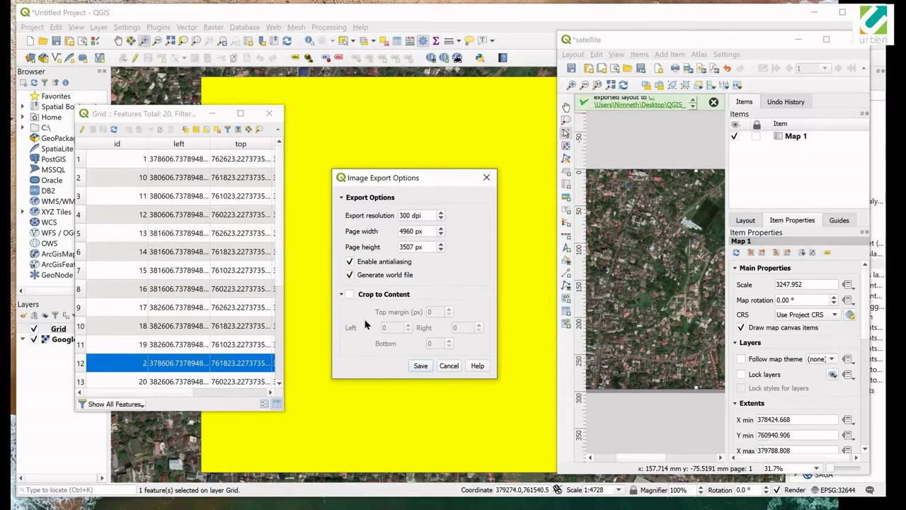
click(420, 366)
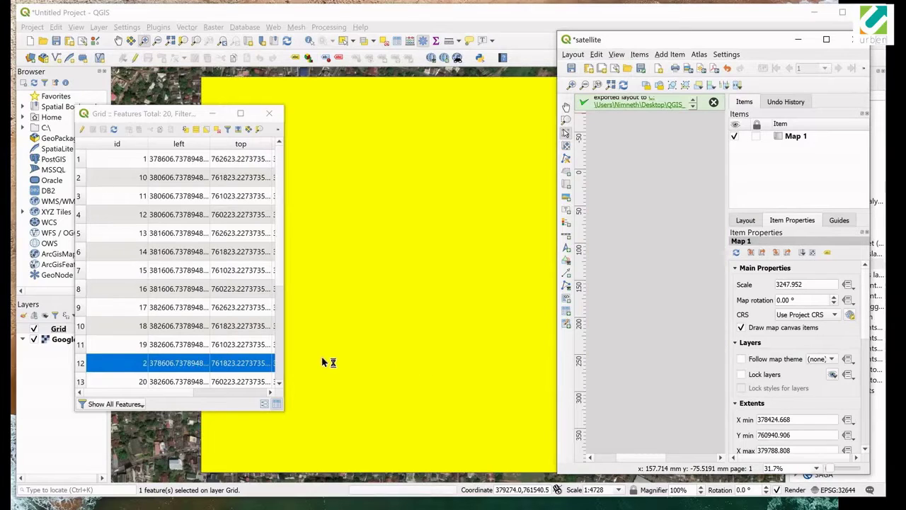
Select grid cell 3, zoom to it, and fit Map 1 to that extent (Y min 760140.906).
click(144, 149)
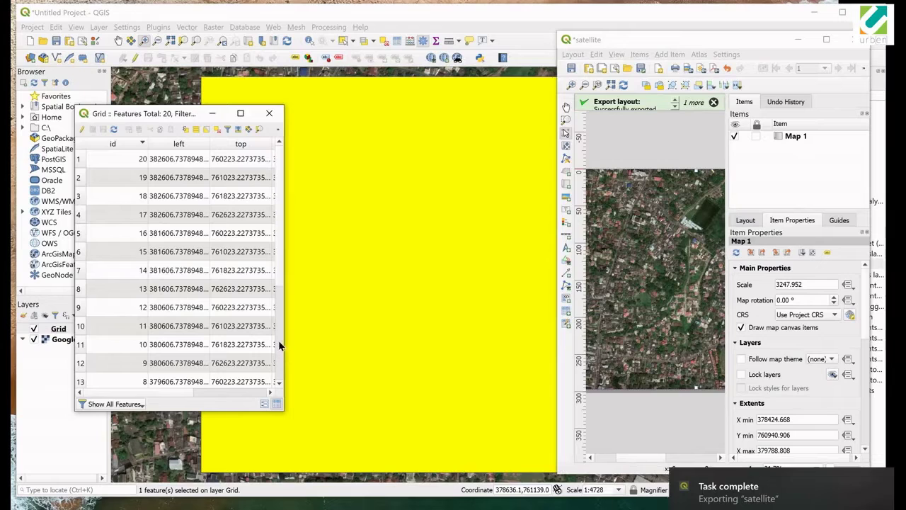
drag(280, 278, 276, 369)
click(81, 342)
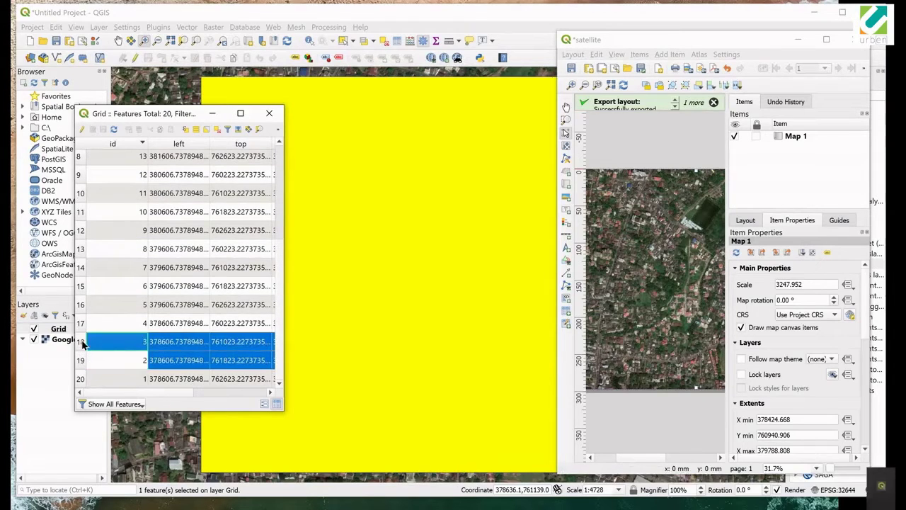
click(258, 130)
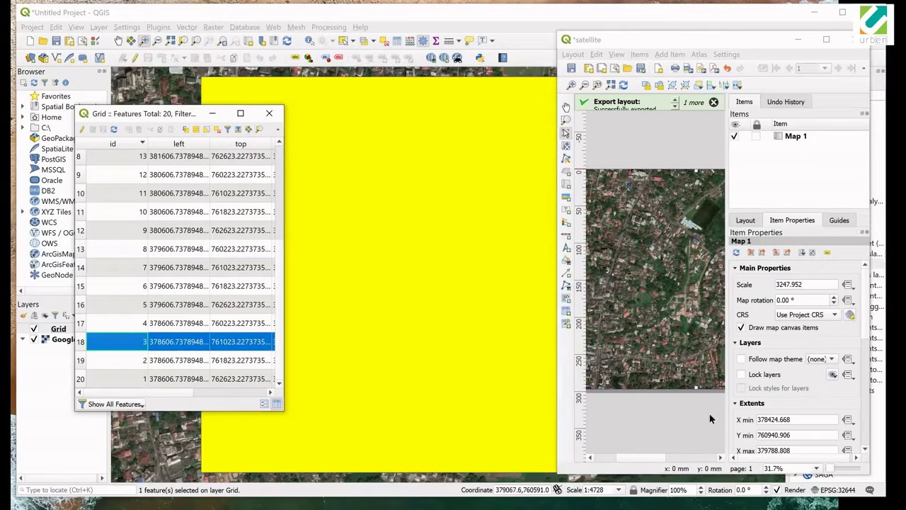
click(750, 254)
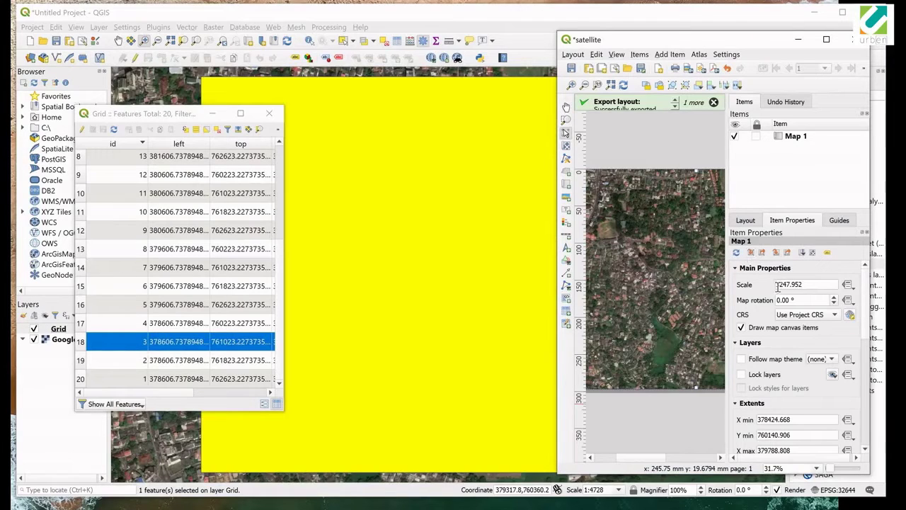
Export the layout as 300 dpi JPEG '3' into QGIS_Export_Sat with a world file.
click(574, 54)
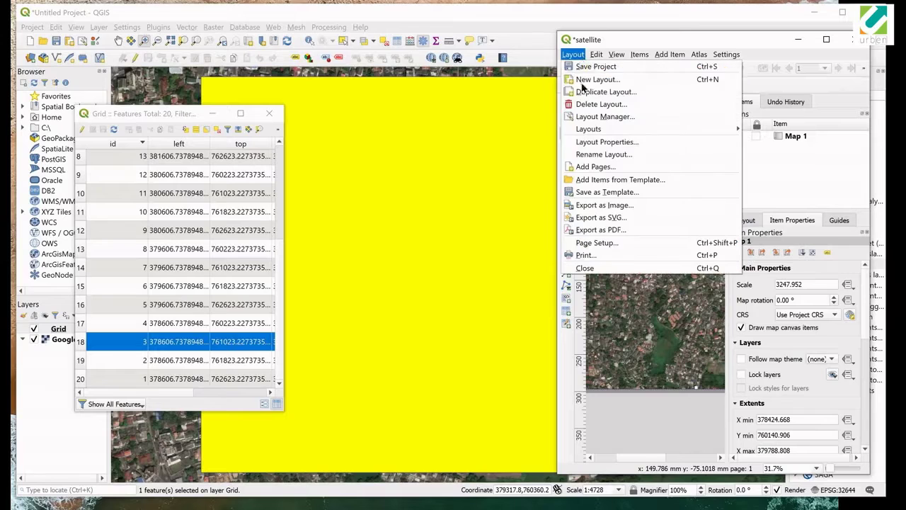
click(598, 205)
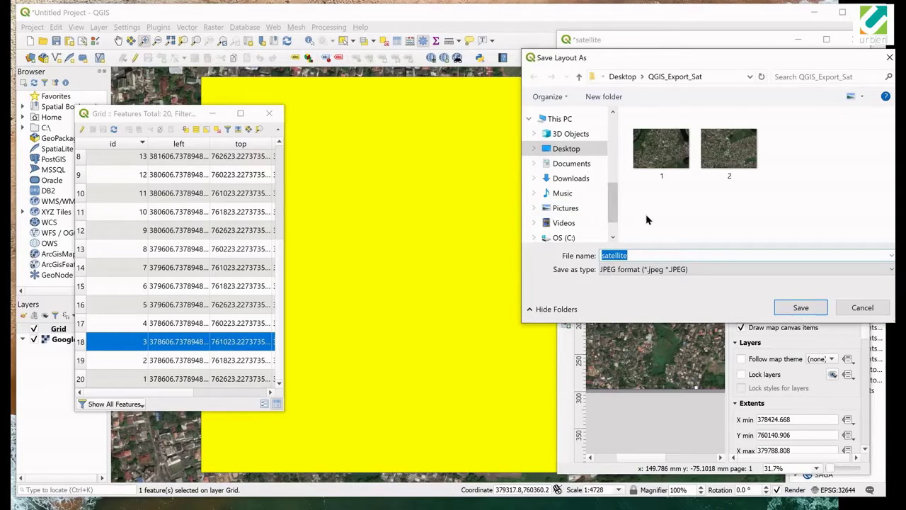
text(3)
click(804, 308)
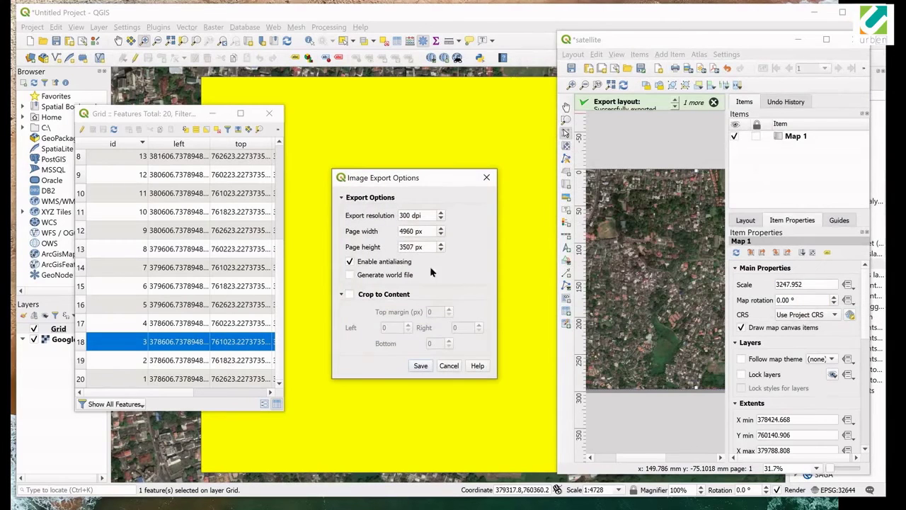
click(378, 276)
click(418, 366)
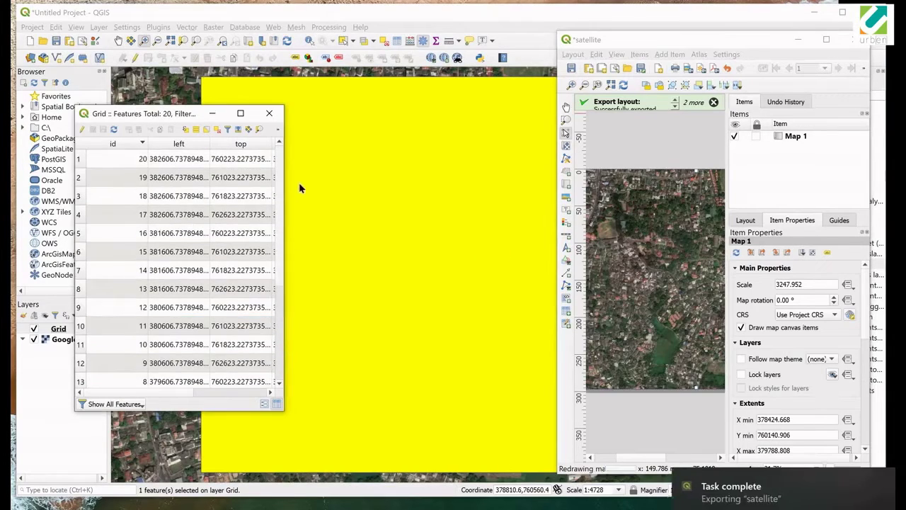
Close the attribute table and layout, and hide the Grid and Google Satellite layers.
click(277, 117)
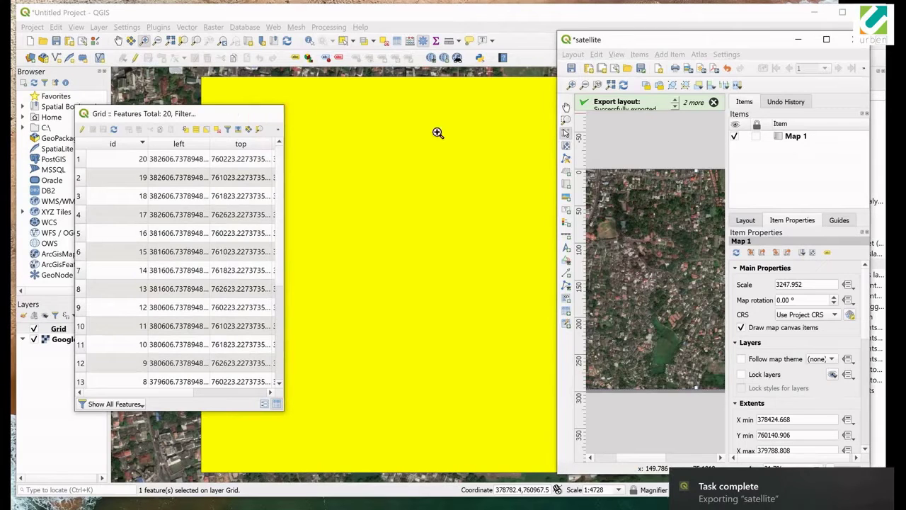
click(859, 46)
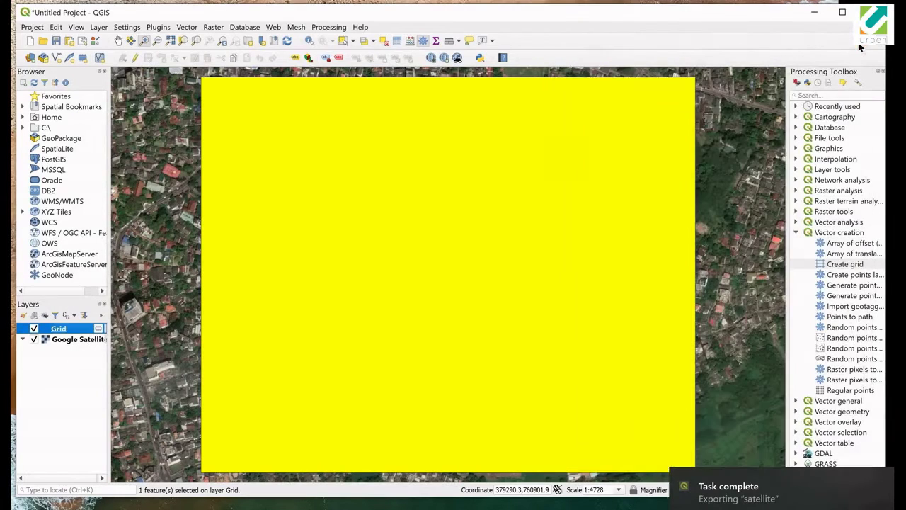
scroll(328, 281, down, 2)
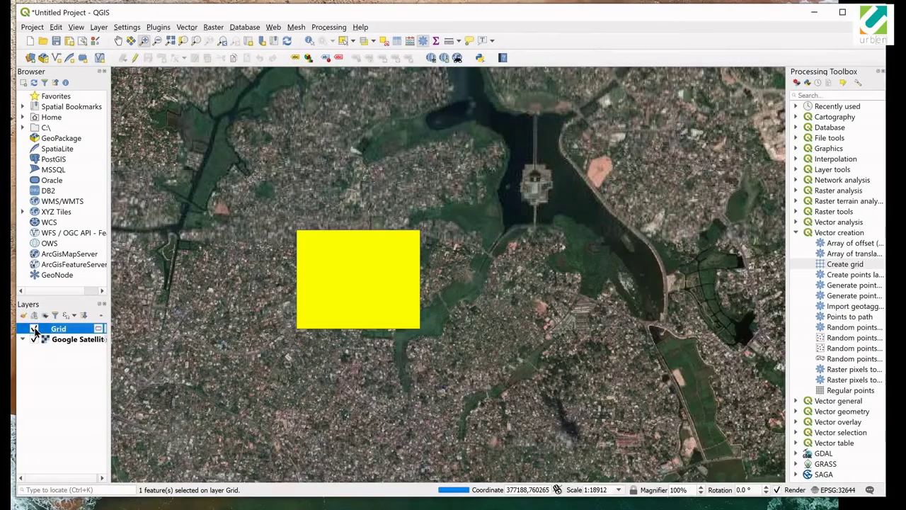
click(34, 329)
click(34, 339)
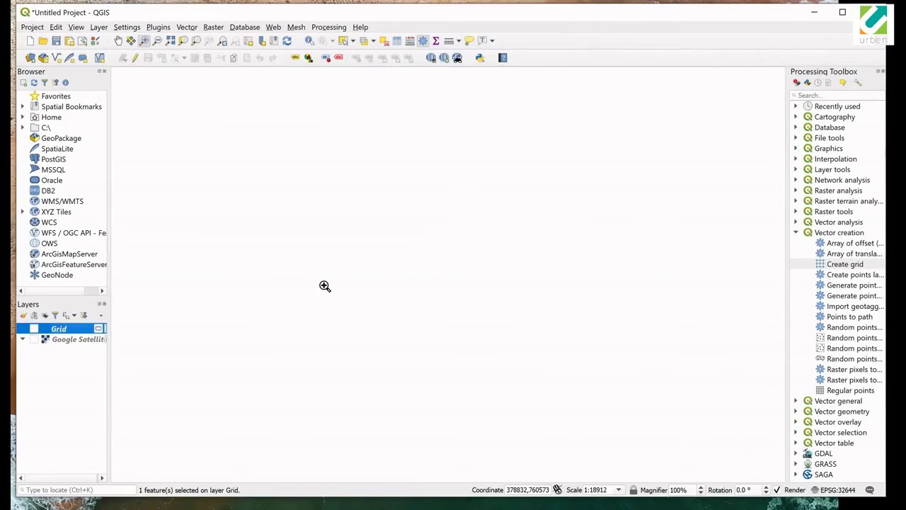
scroll(323, 285, down, 2)
Add 1.jpeg, 2.jpeg and 3.jpeg from the export folder as map layers.
click(33, 57)
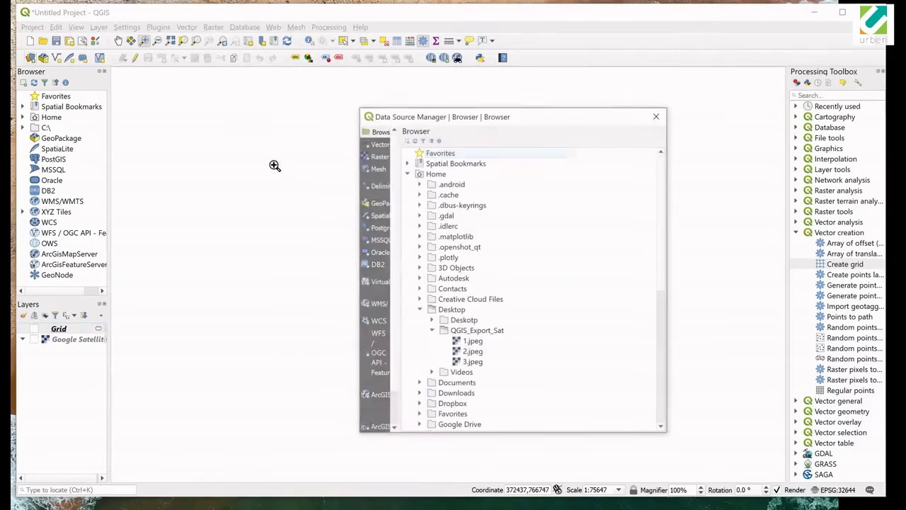
double_click(473, 342)
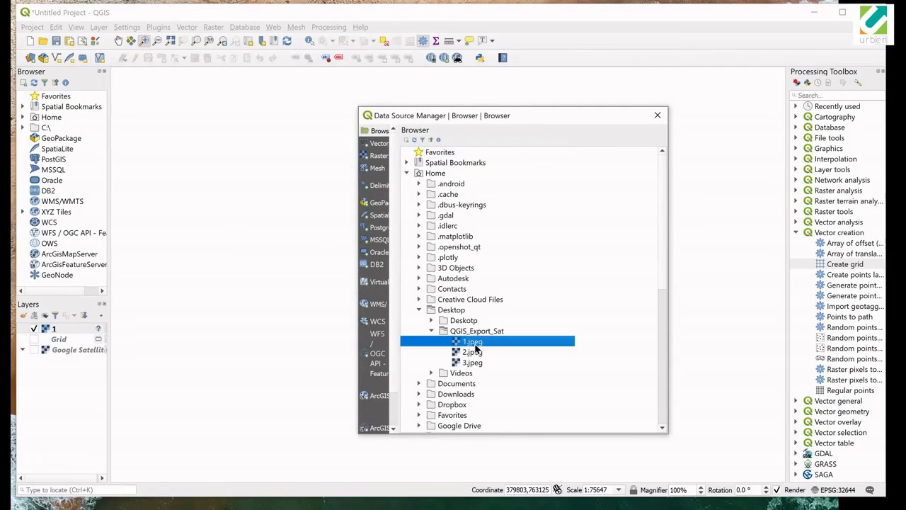
click(473, 353)
double_click(473, 353)
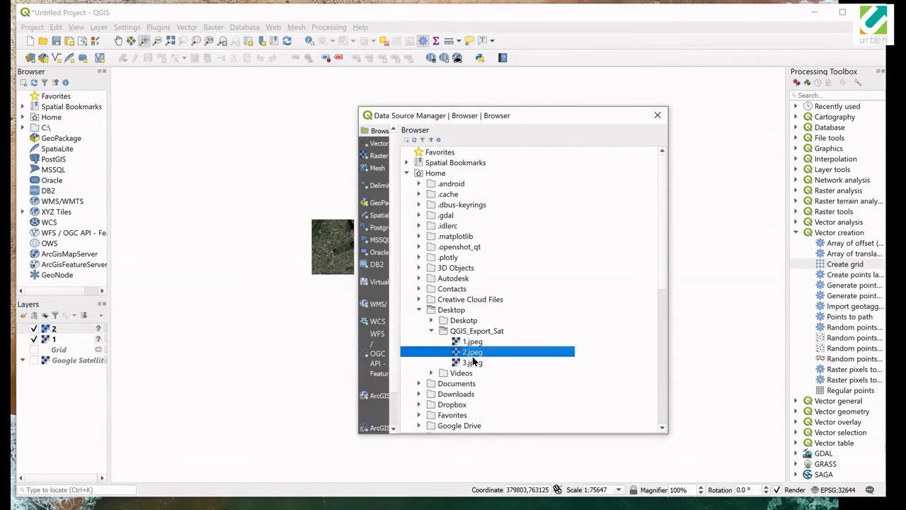
double_click(472, 363)
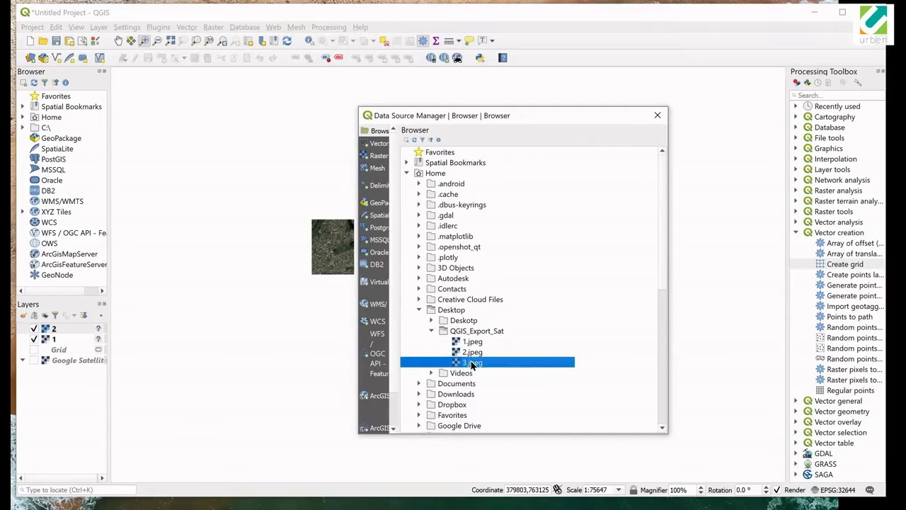
click(657, 116)
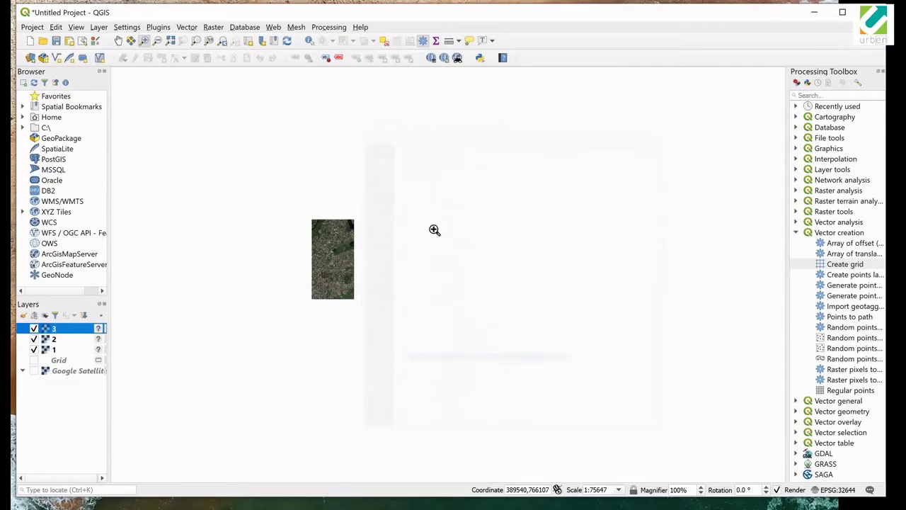
Turn the Grid layer back on and select it.
click(34, 359)
click(58, 361)
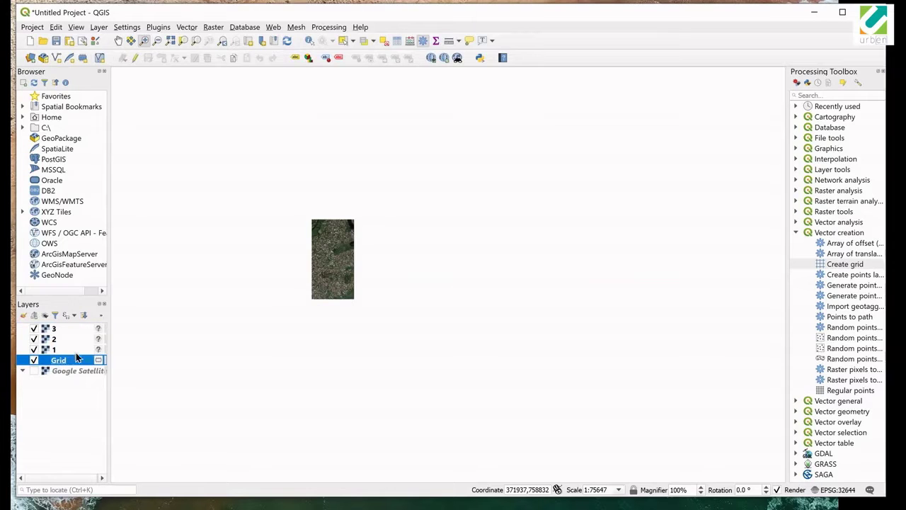
double_click(75, 357)
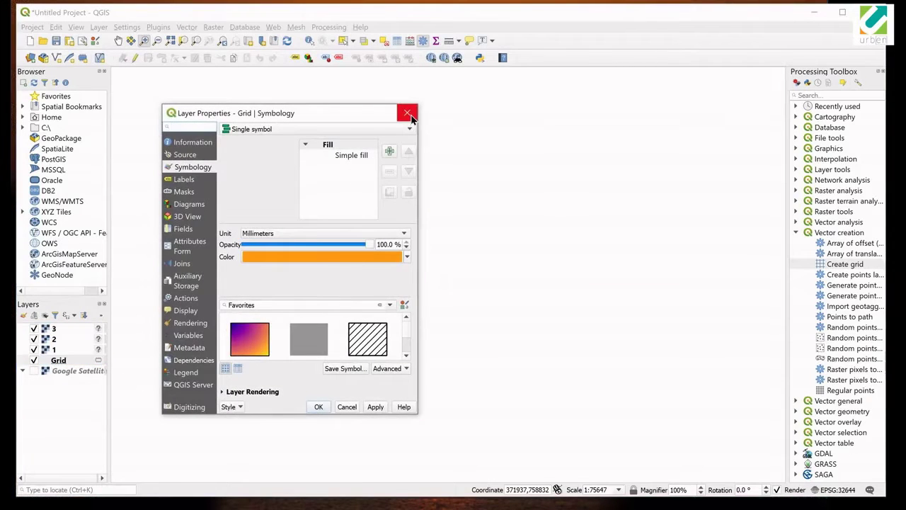
click(407, 114)
Style the Grid's simple fill with No Brush fill and a Solid Line stroke.
right_click(74, 361)
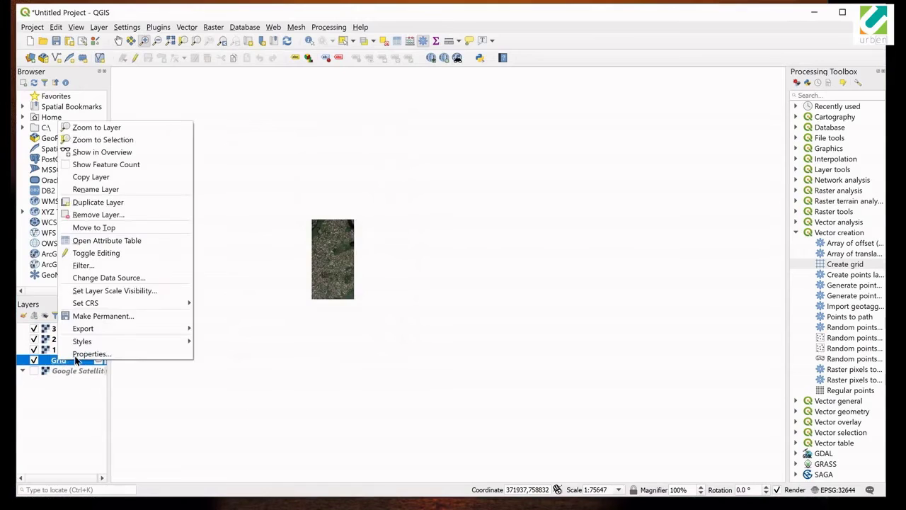
click(255, 299)
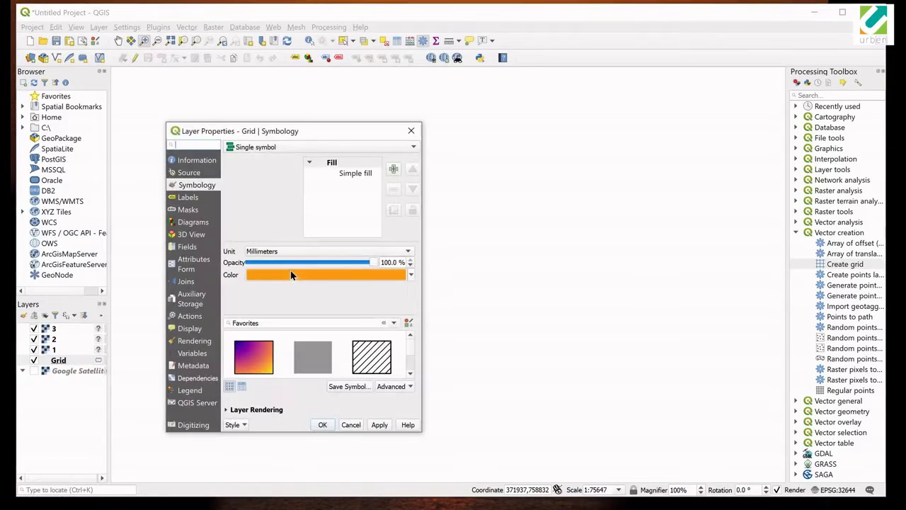
click(350, 175)
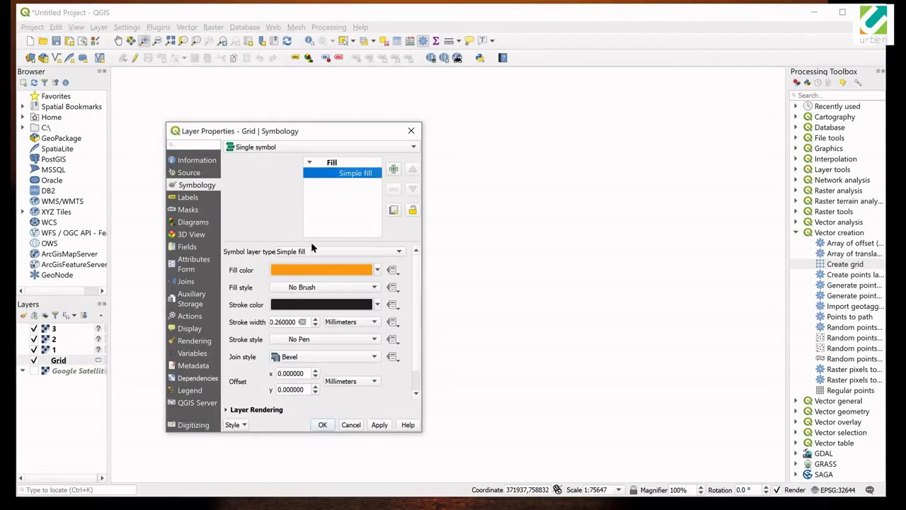
click(299, 287)
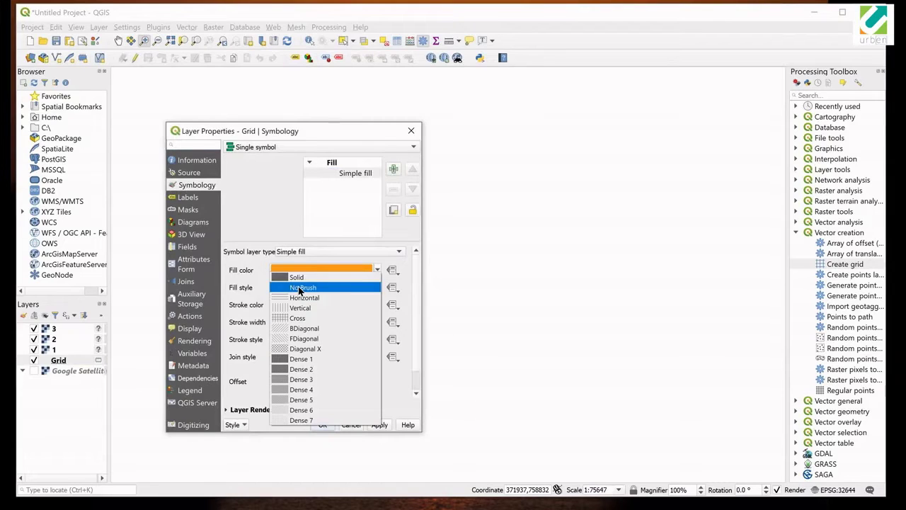
click(299, 288)
click(286, 339)
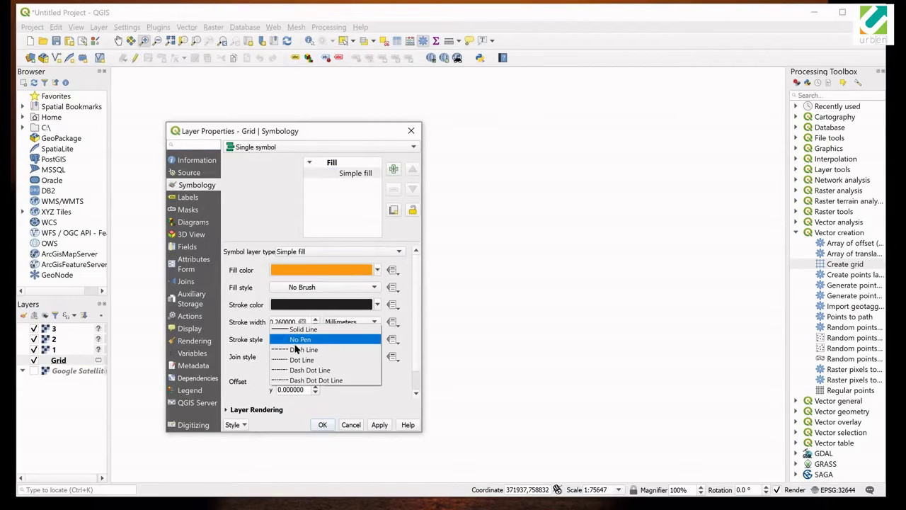
click(302, 333)
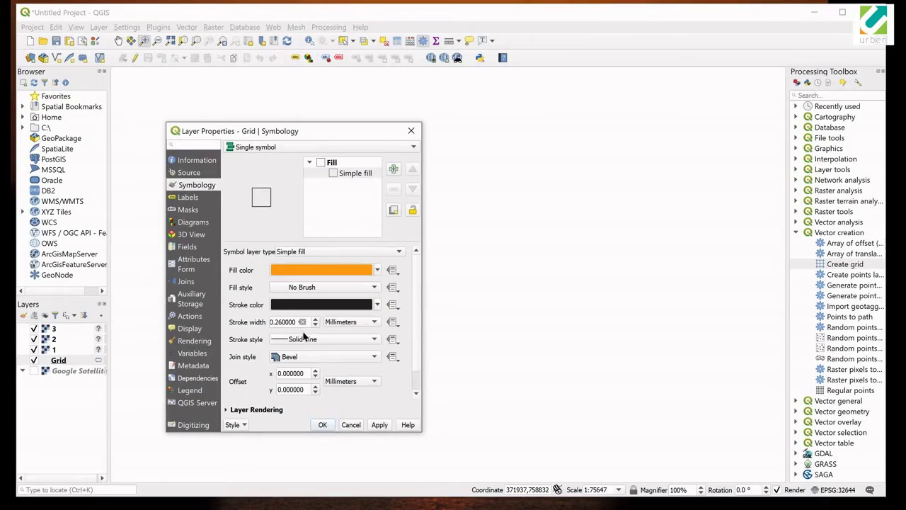
click(323, 425)
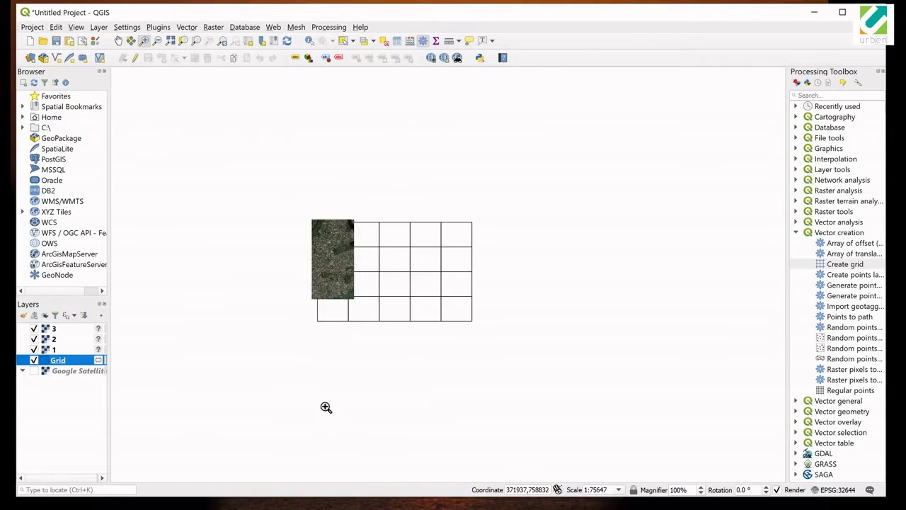
Move the Grid layer above the three imported images and zoom in on them.
drag(62, 363, 60, 330)
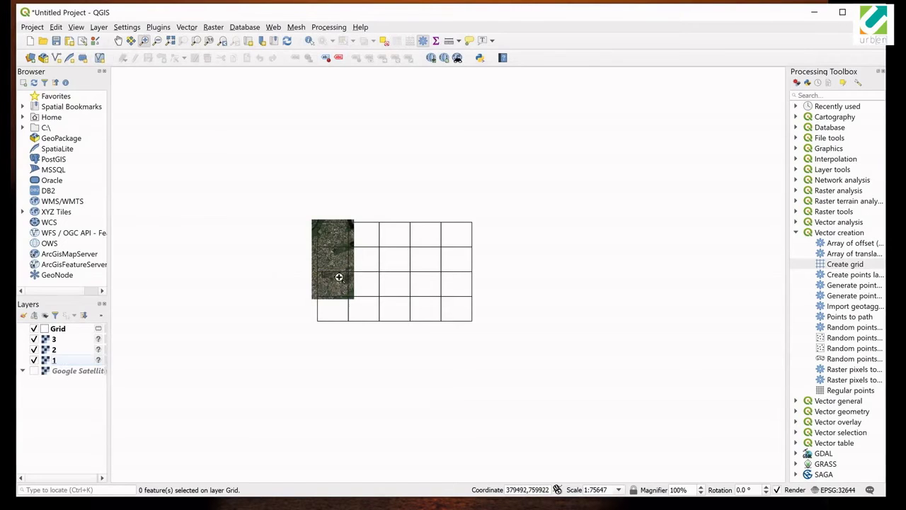
click(325, 252)
click(329, 256)
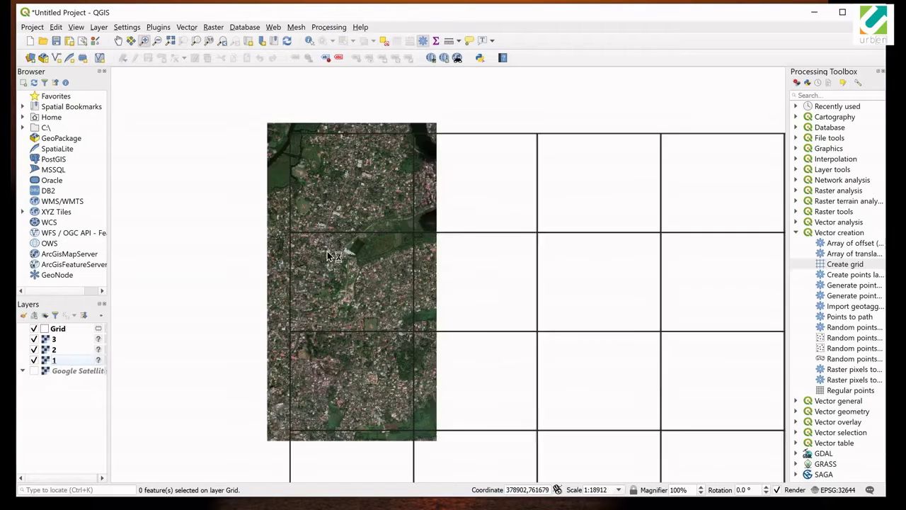
Toggle image layers 1, 2 and 3 to check alignment, then turn Google Satellite on.
click(34, 360)
click(34, 360)
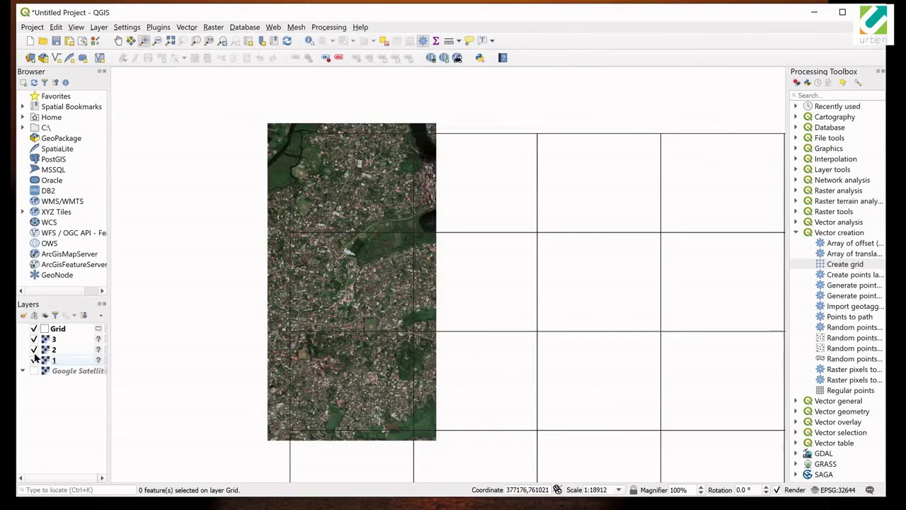
click(34, 350)
click(34, 350)
click(34, 339)
scroll(369, 331, down, 2)
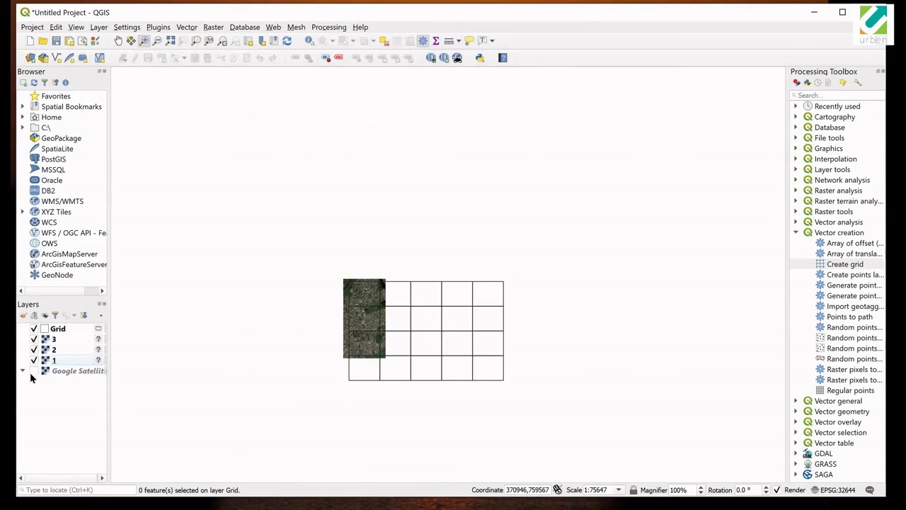
click(33, 371)
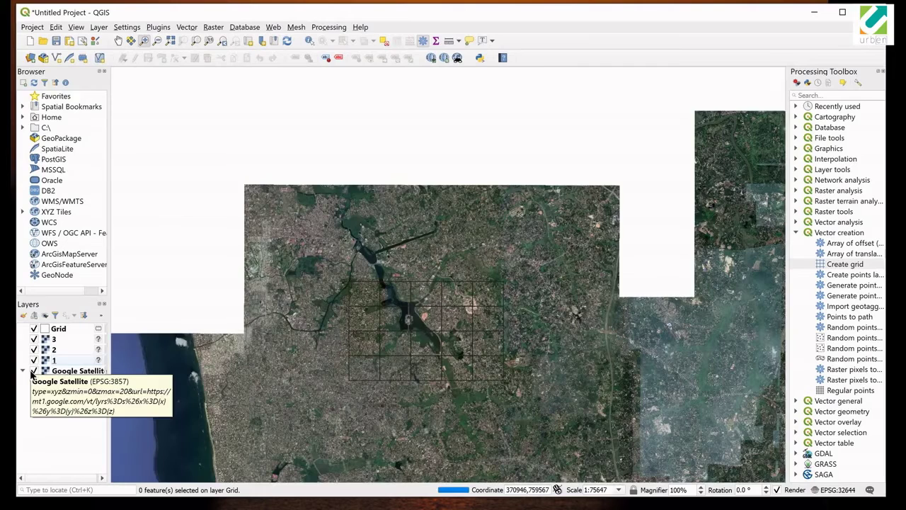